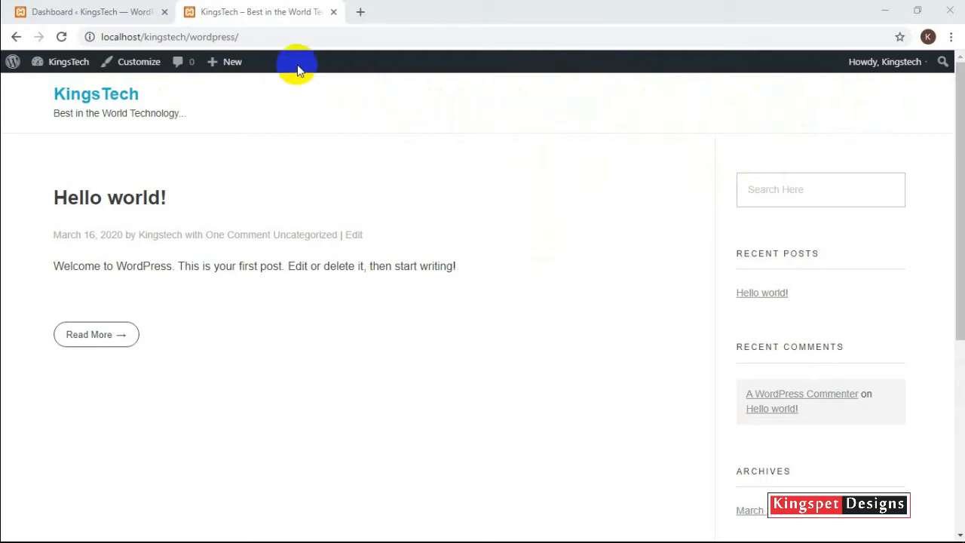
# - Return to the WordPress dashboard and open the site's General Settings page
pyautogui.click(57, 11)
pyautogui.click(66, 315)
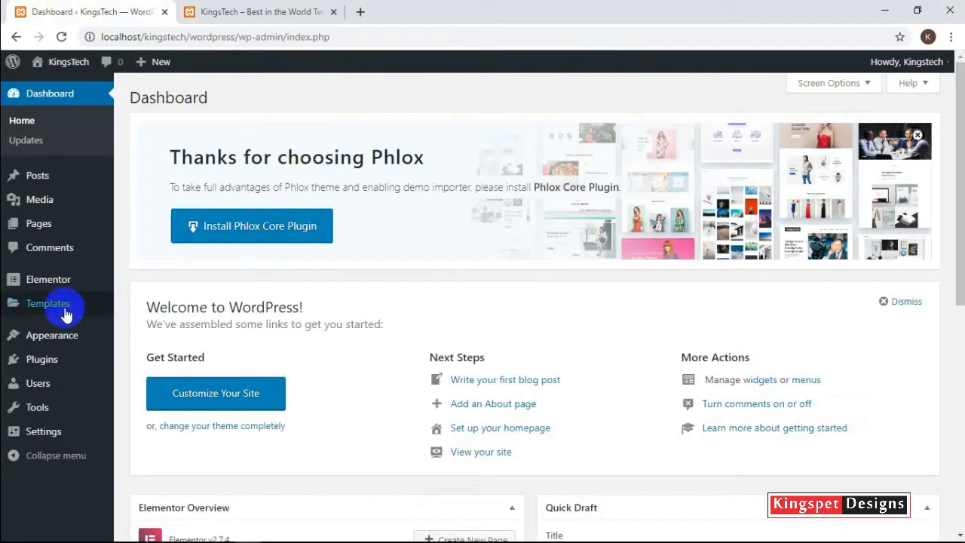
pyautogui.click(61, 408)
pyautogui.click(48, 441)
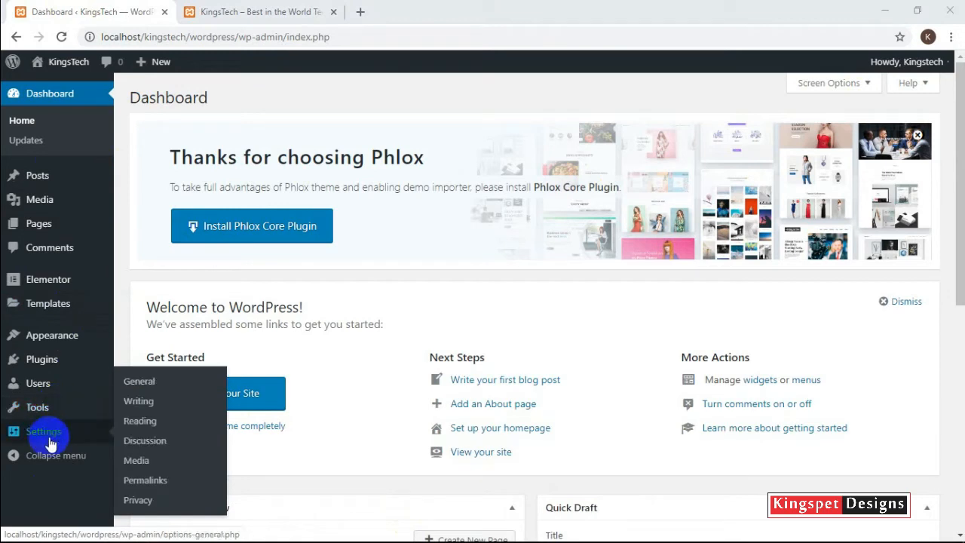
pyautogui.click(155, 382)
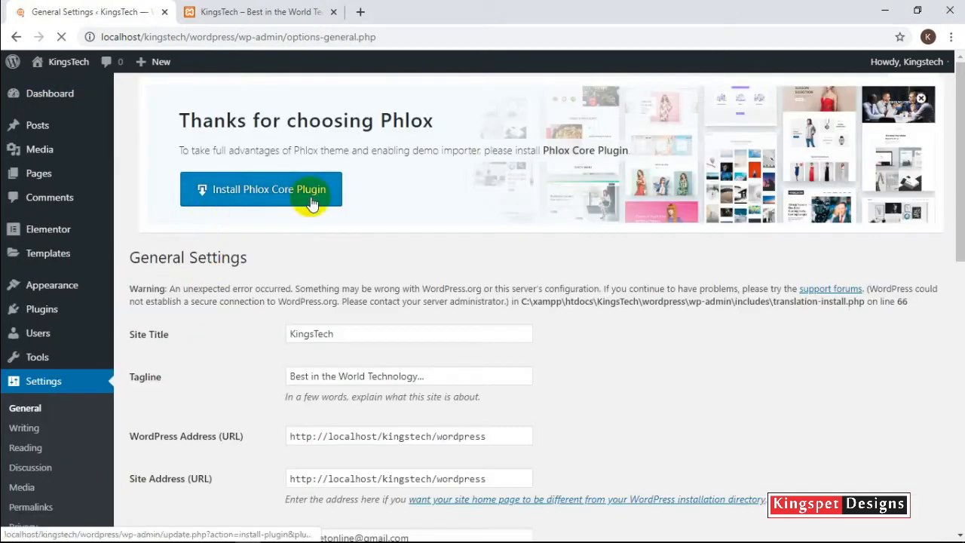
pyautogui.scroll(-3, 260, 288)
pyautogui.scroll(3, 316, 256)
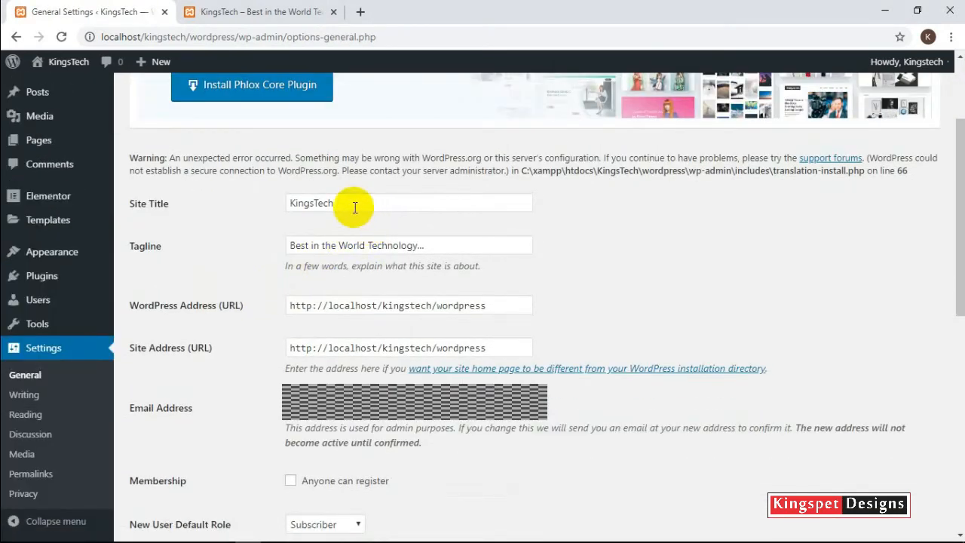
# - Replace the site title with "Floodgates"
pyautogui.moveTo(355, 207); pyautogui.dragTo(261, 211)
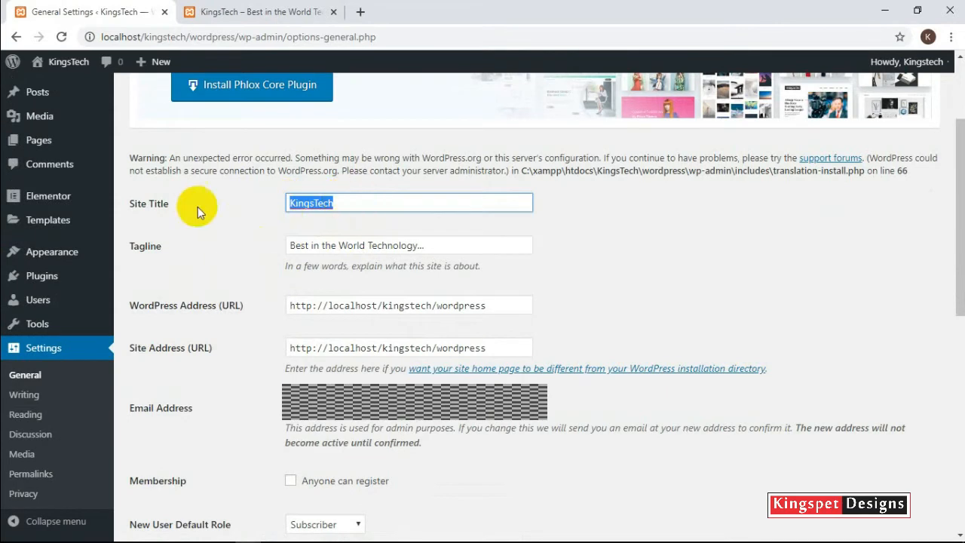
pyautogui.click(359, 202)
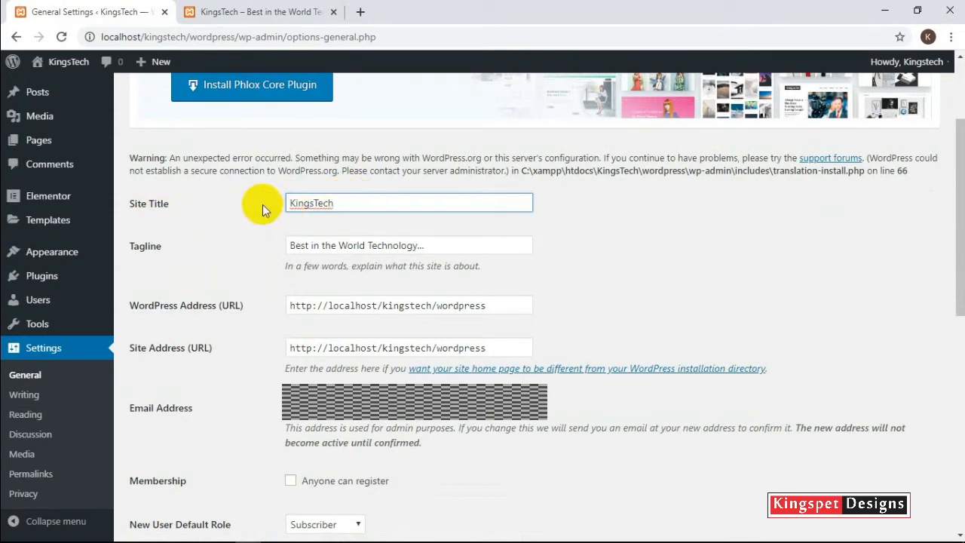
pyautogui.doubleClick(343, 200)
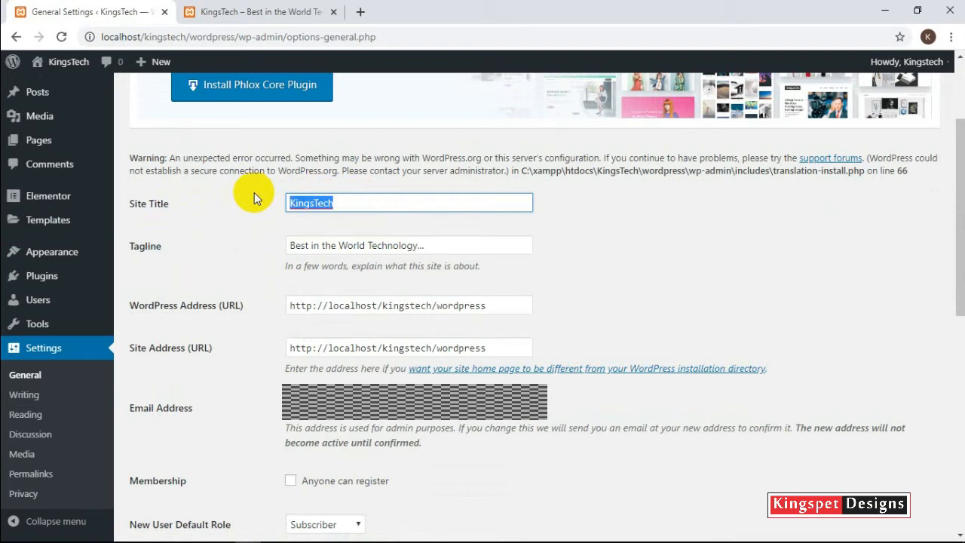
pyautogui.write('FLo')
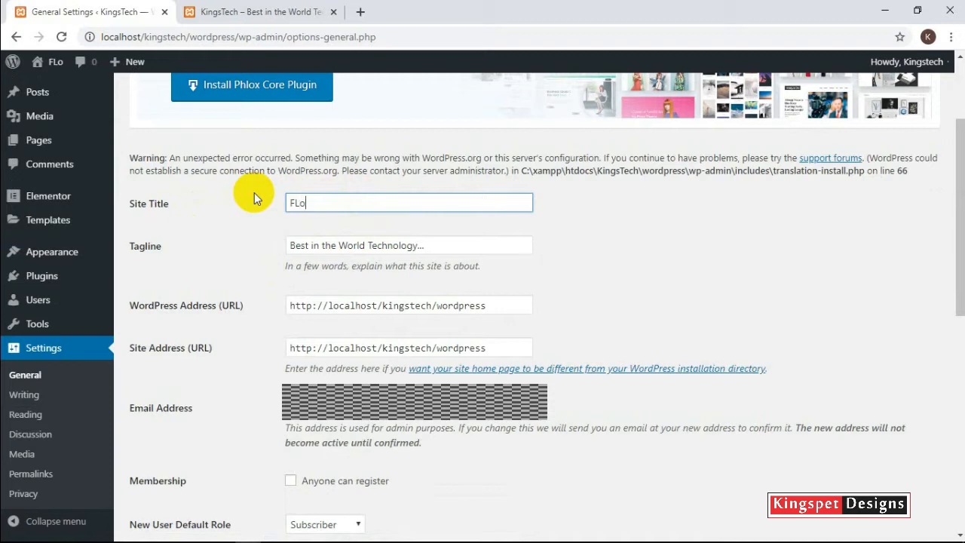
pyautogui.press('BackSpace')
pyautogui.press('BackSpace')
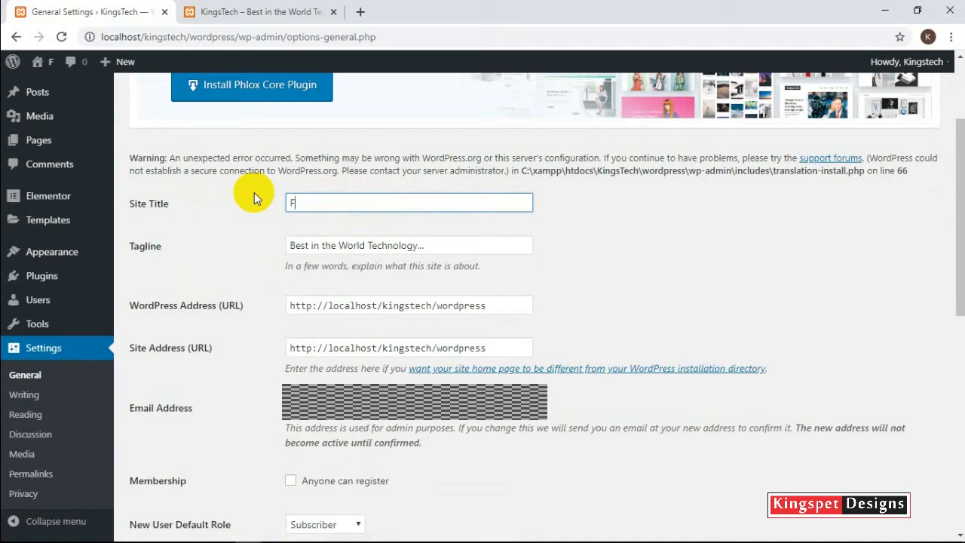
pyautogui.write('lood')
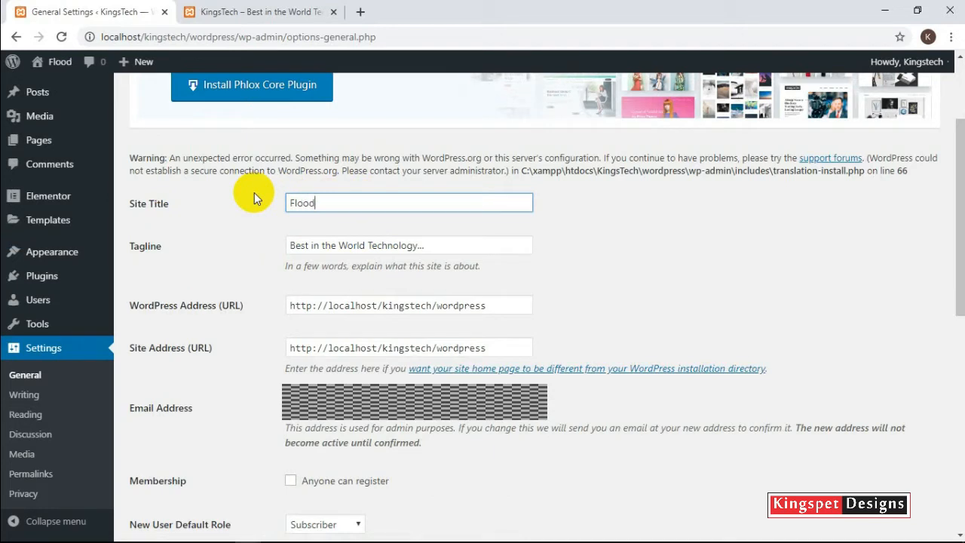
pyautogui.write('ag')
pyautogui.press('BackSpace')
pyautogui.press('BackSpace')
pyautogui.write('ga')
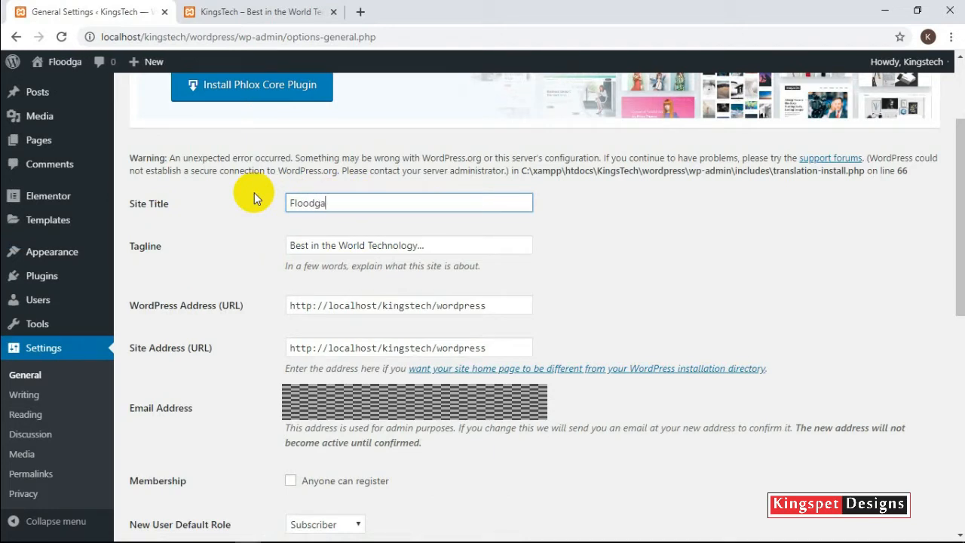
pyautogui.write('tes')
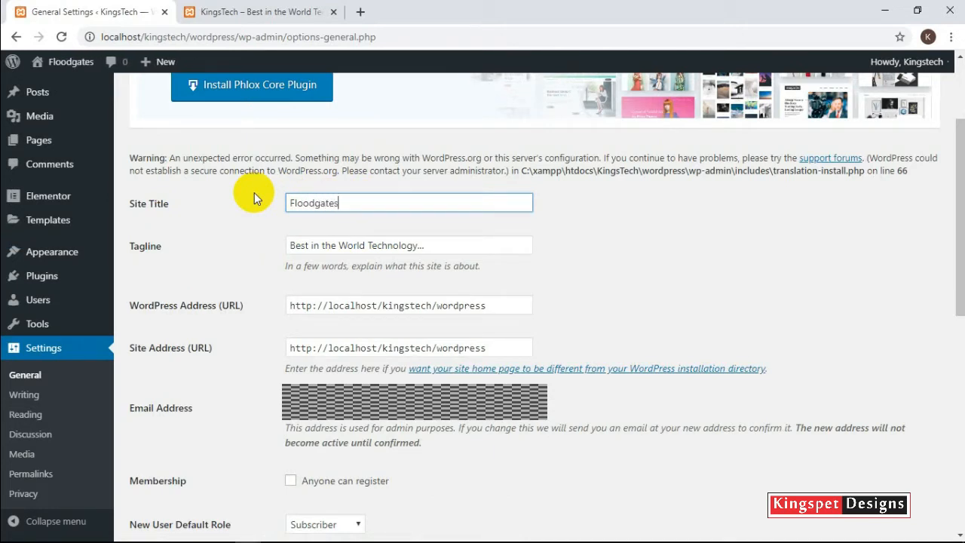
pyautogui.write(' In')
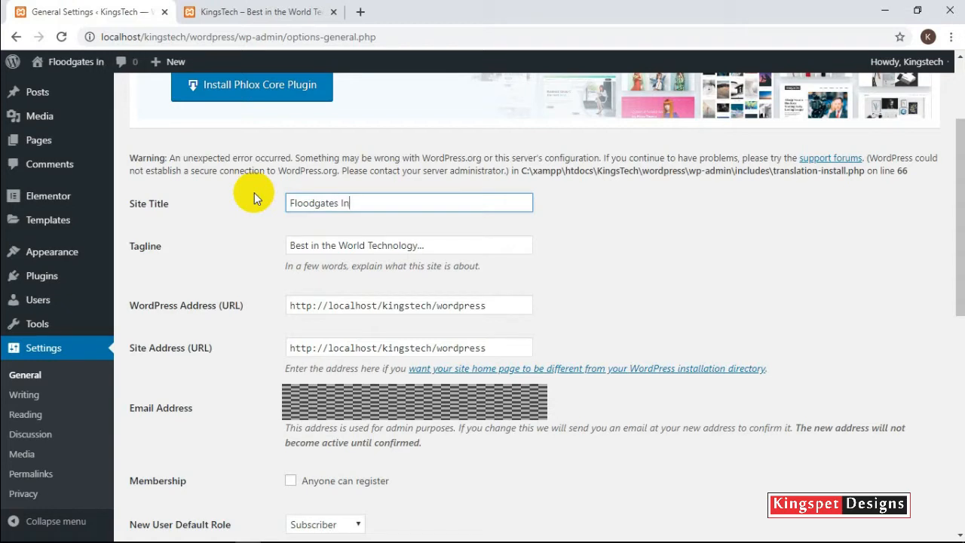
pyautogui.write('ternation n')
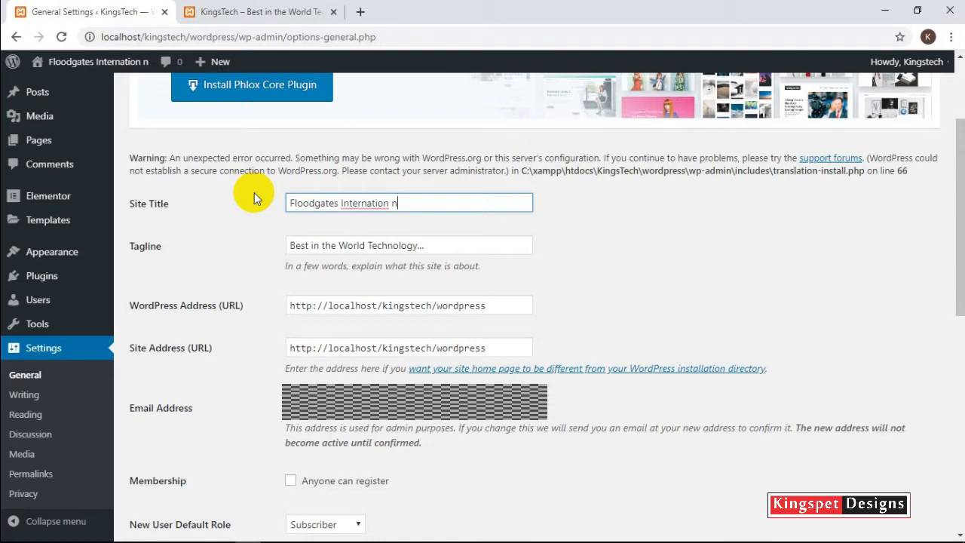
pyautogui.press('BackSpace')
pyautogui.write('Wor')
pyautogui.press('BackSpace')
pyautogui.press('BackSpace')
pyautogui.press('BackSpace')
pyautogui.press('BackSpace')
pyautogui.press('BackSpace')
pyautogui.press('BackSpace')
pyautogui.press('BackSpace')
pyautogui.press('BackSpace')
pyautogui.press('BackSpace')
pyautogui.press('BackSpace')
pyautogui.press('BackSpace')
pyautogui.press('BackSpace')
pyautogui.press('BackSpace')
pyautogui.press('BackSpace')
pyautogui.press('BackSpace')
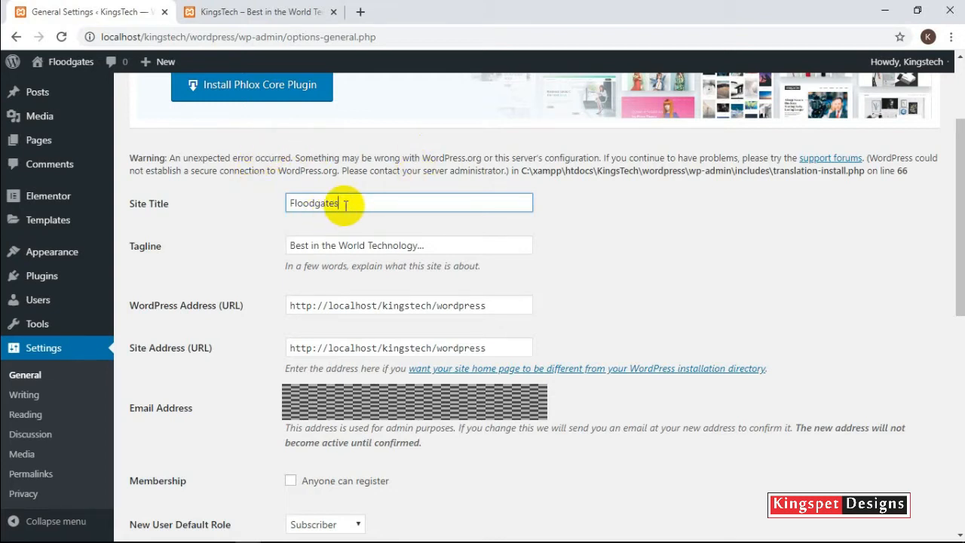
# - Set the tagline to "A Place where everybody is somebody" and save the general settings
pyautogui.moveTo(435, 245); pyautogui.dragTo(253, 247)
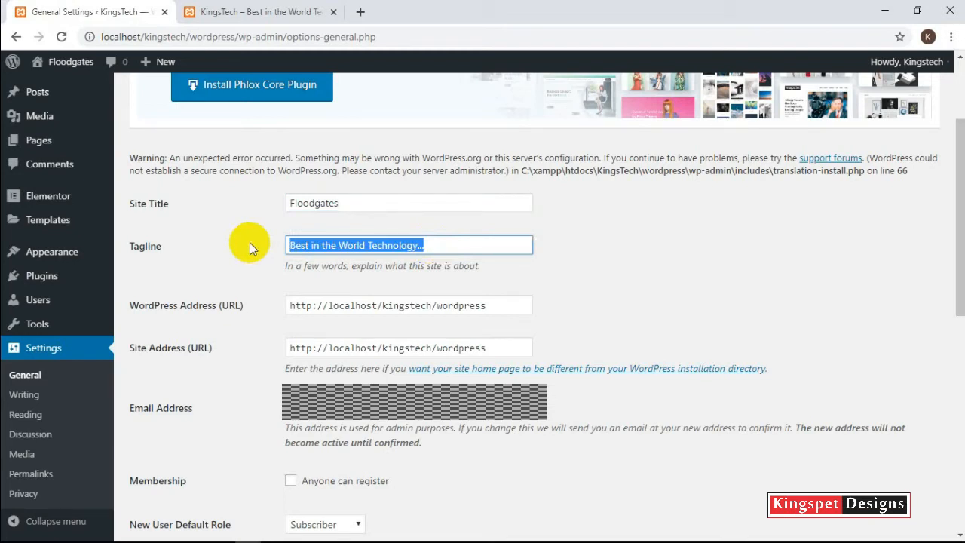
pyautogui.write('A ')
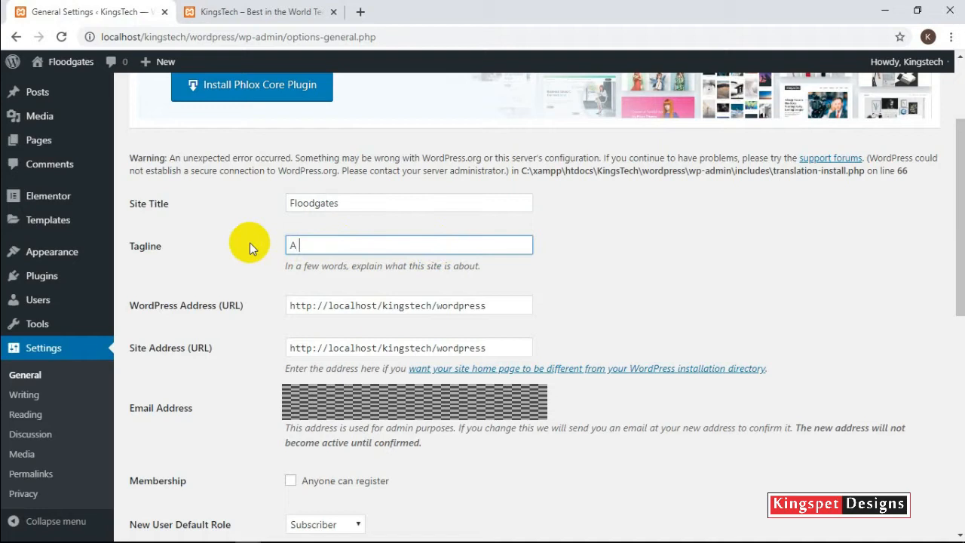
pyautogui.write('Place where everybody is somebody')
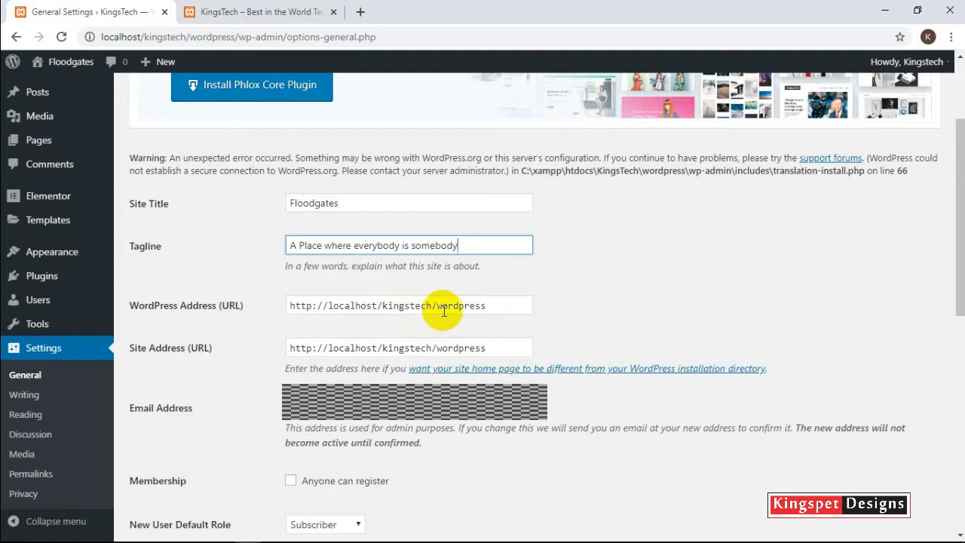
pyautogui.scroll(-3, 443, 311)
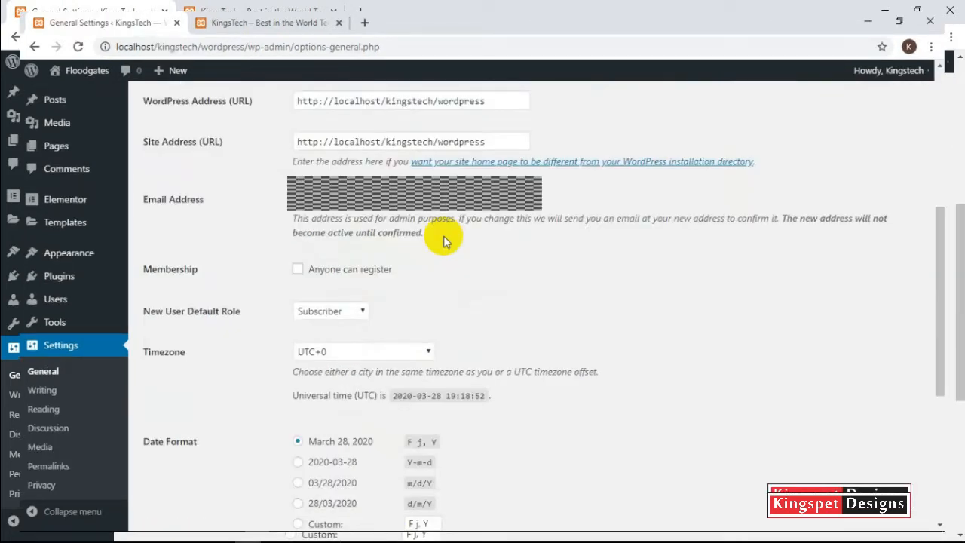
pyautogui.scroll(-4, 442, 238)
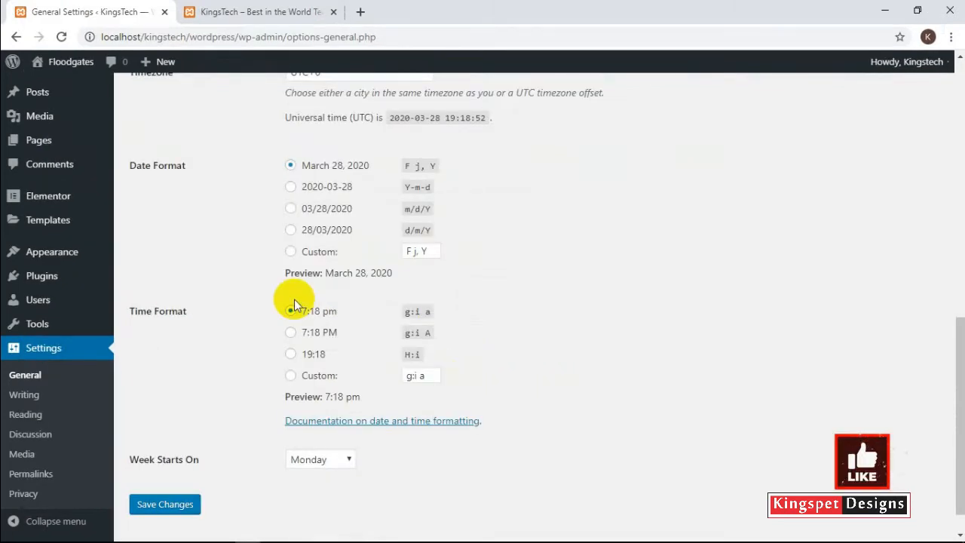
pyautogui.click(183, 508)
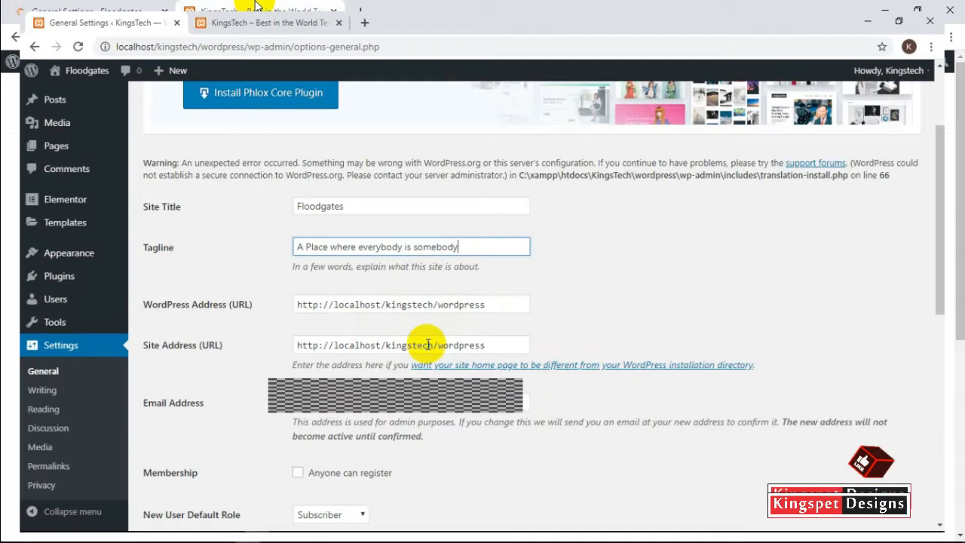
# - Reload the site's front page and compare its title and tagline with the saved settings
pyautogui.click(257, 9)
pyautogui.click(63, 38)
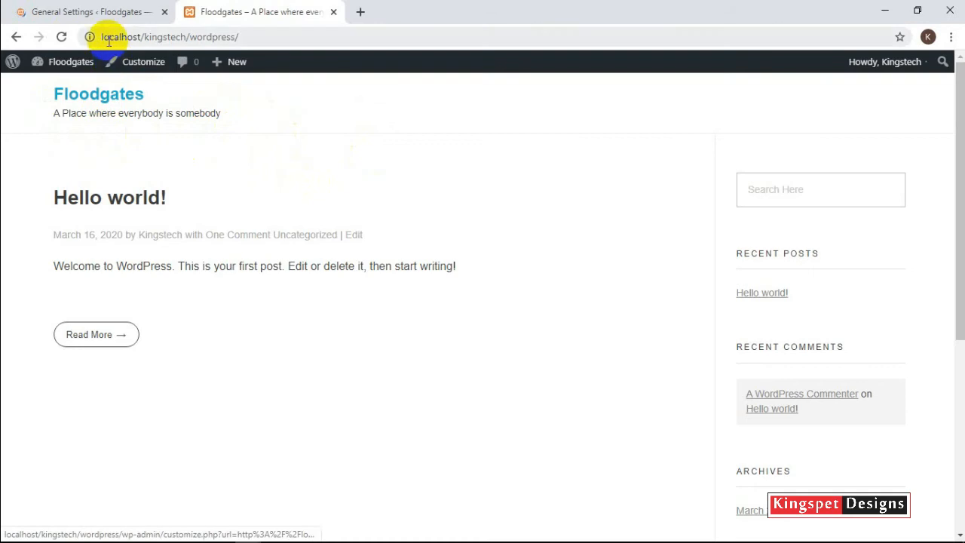
pyautogui.click(95, 10)
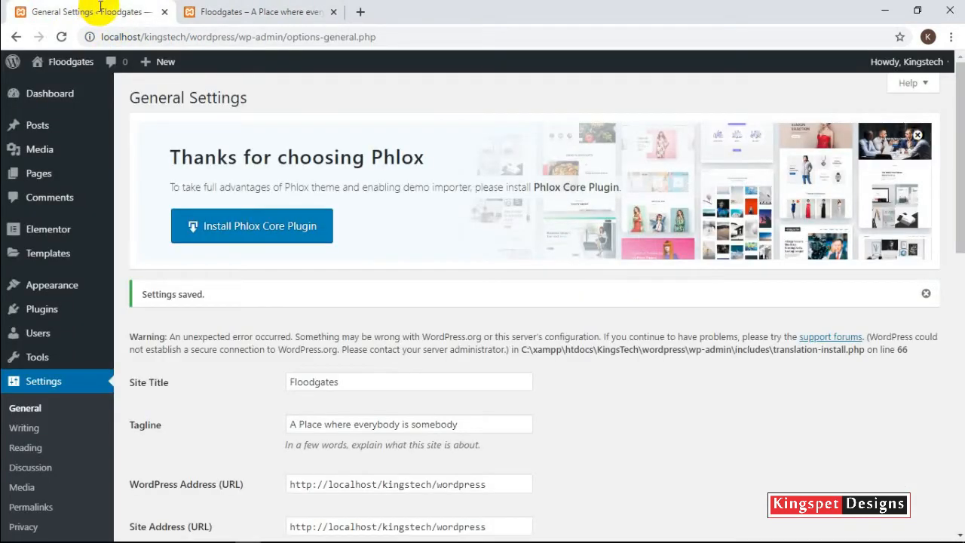
pyautogui.moveTo(75, 298)
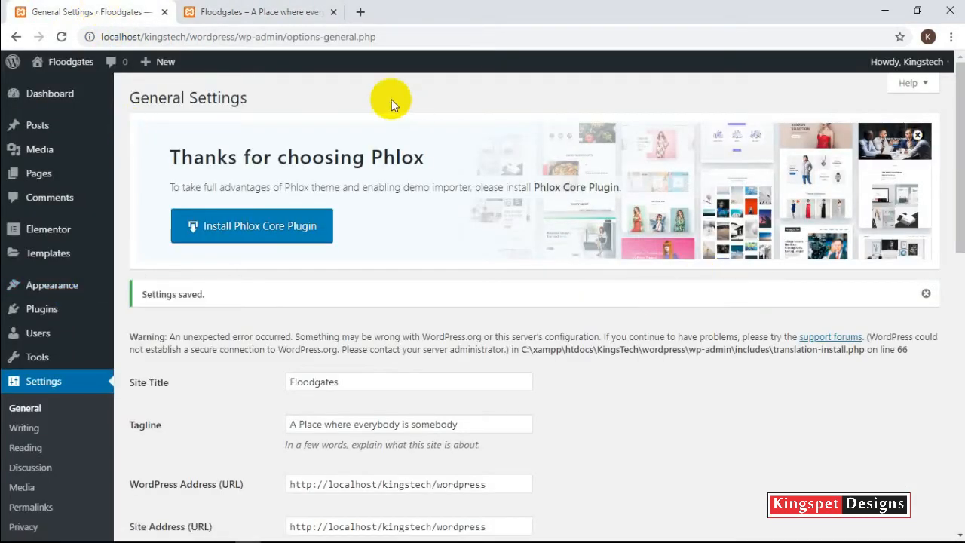
pyautogui.click(260, 9)
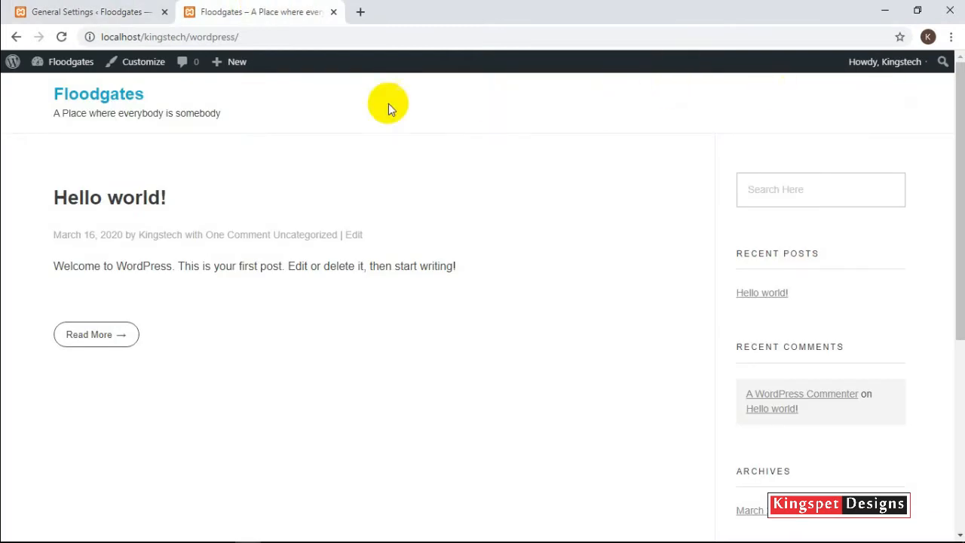
# - Open the list of all pages in the dashboard and look through the existing pages
pyautogui.click(119, 9)
pyautogui.moveTo(55, 256)
pyautogui.moveTo(47, 183)
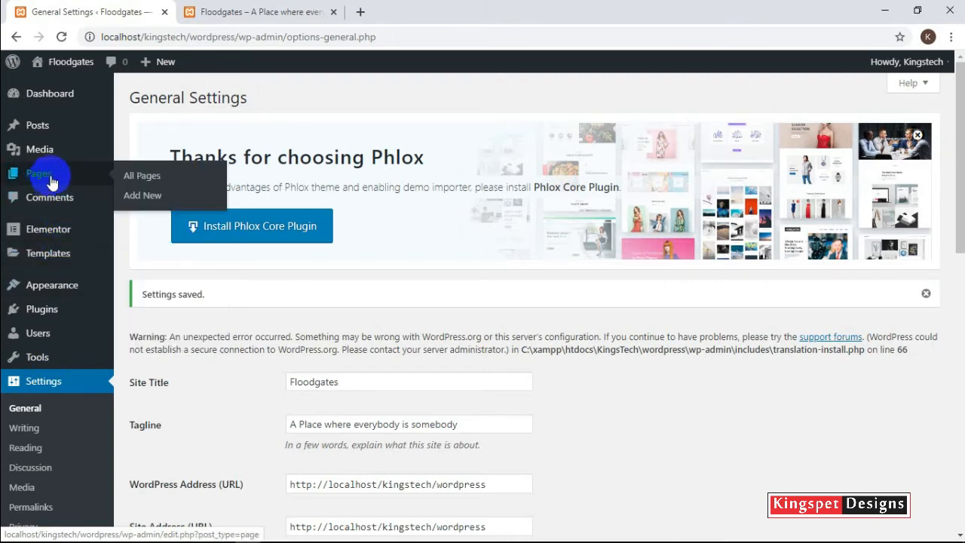
pyautogui.click(47, 183)
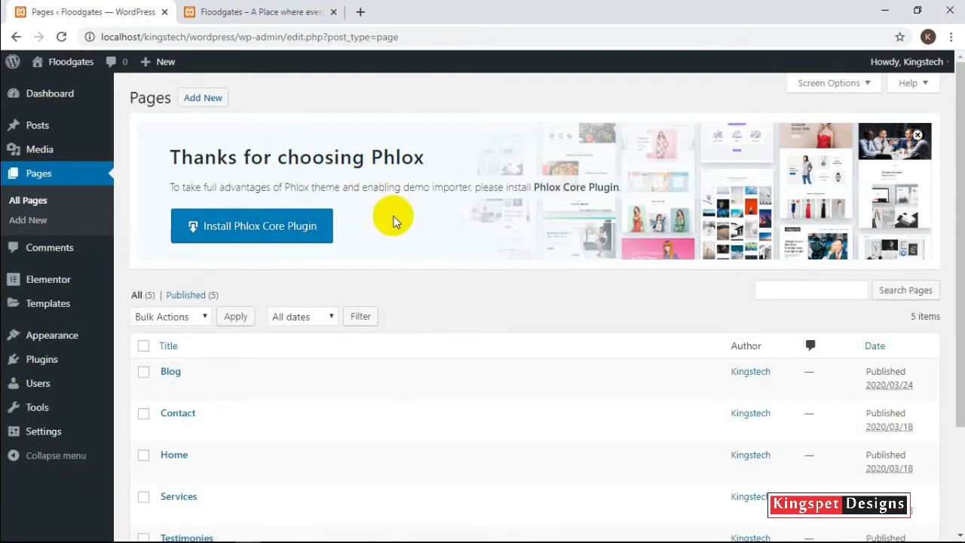
pyautogui.scroll(-2, 392, 353)
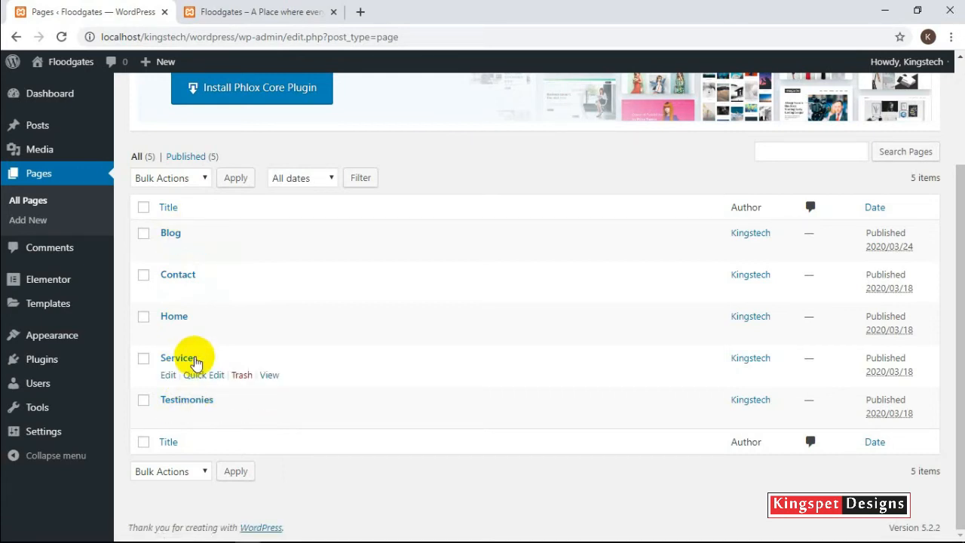
pyautogui.scroll(1, 207, 265)
pyautogui.scroll(3, 207, 265)
# - Create a new page titled "About" with the default page options and publish it
pyautogui.click(193, 98)
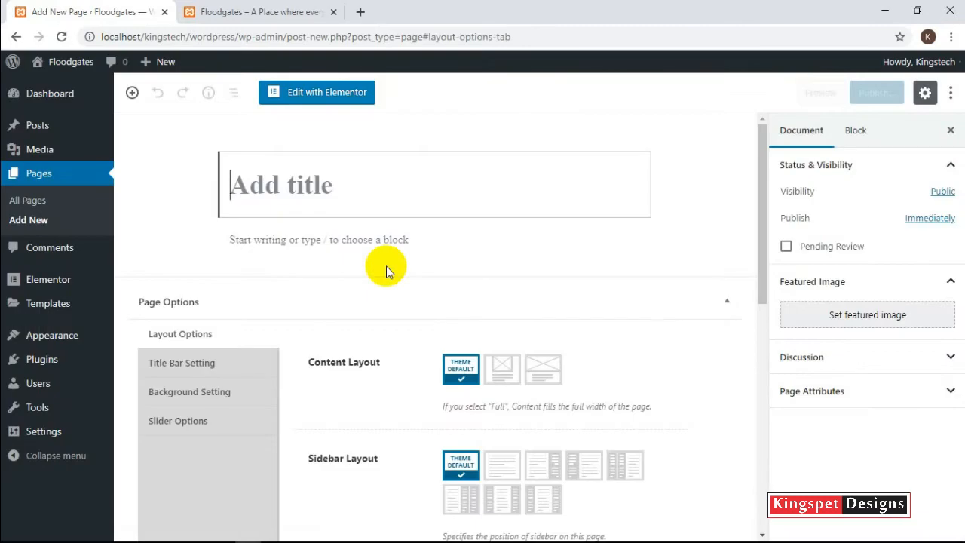
pyautogui.write('About')
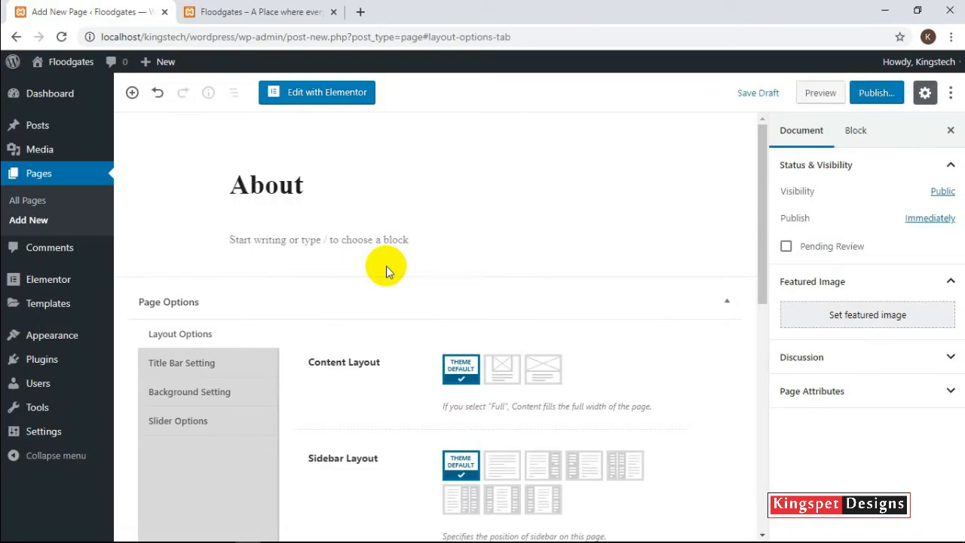
pyautogui.scroll(-5, 304, 416)
pyautogui.scroll(2, 305, 413)
pyautogui.scroll(-2, 309, 409)
pyautogui.scroll(3, 304, 407)
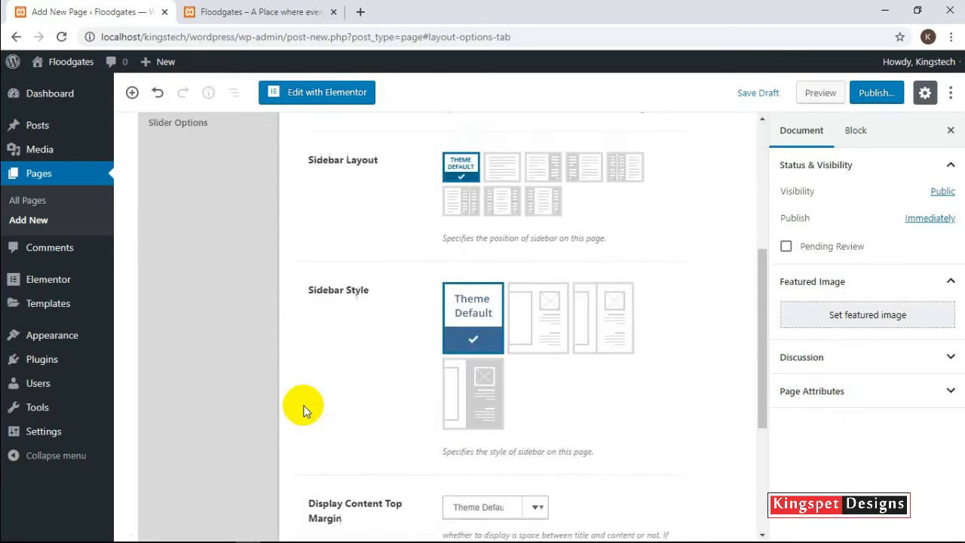
pyautogui.scroll(4, 305, 376)
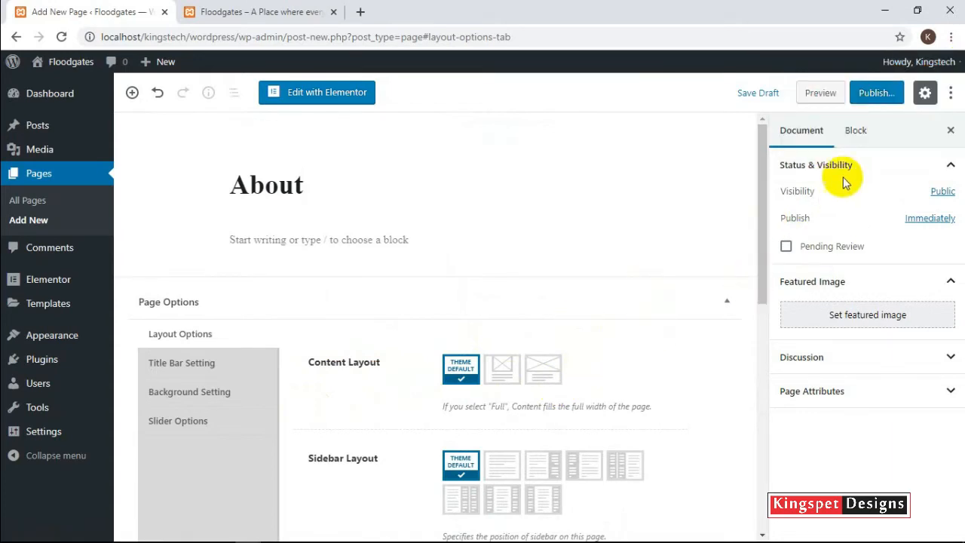
pyautogui.click(871, 92)
pyautogui.click(870, 92)
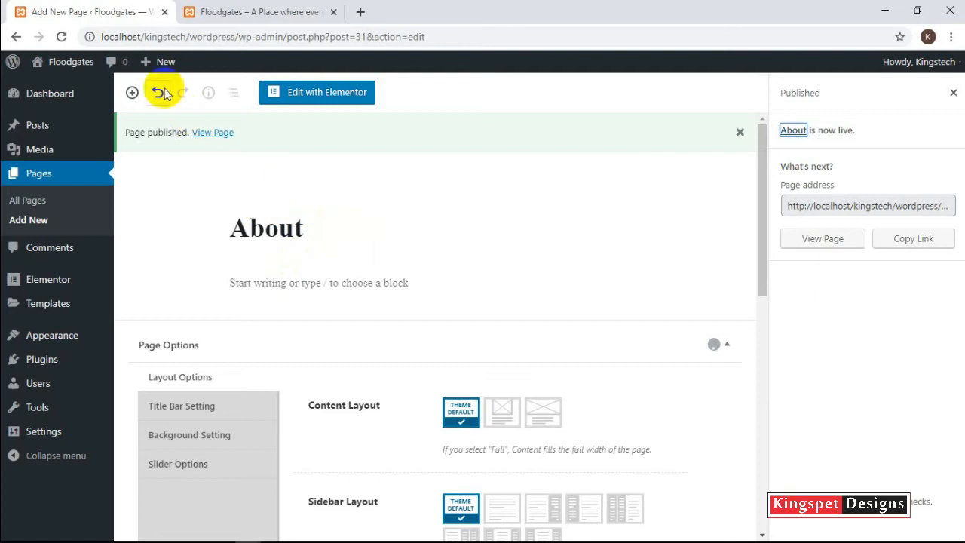
# - Create another new page titled "Donate" with the default page options and publish it
pyautogui.moveTo(150, 68)
pyautogui.click(157, 126)
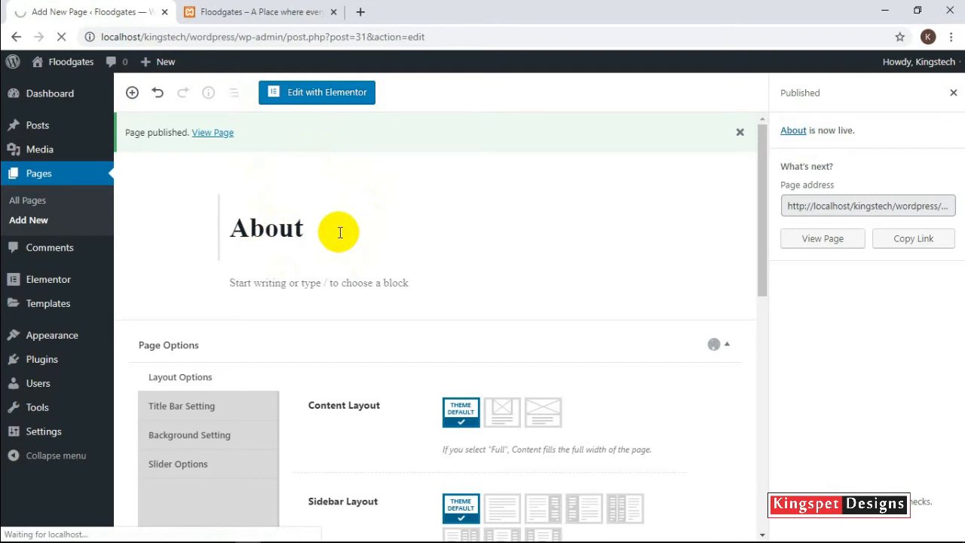
pyautogui.write('Donate')
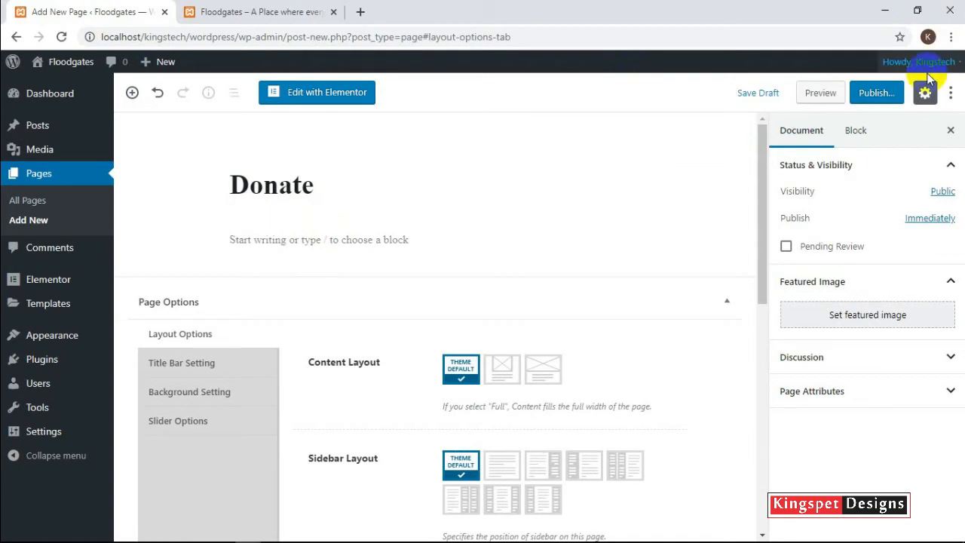
pyautogui.click(867, 100)
pyautogui.click(864, 102)
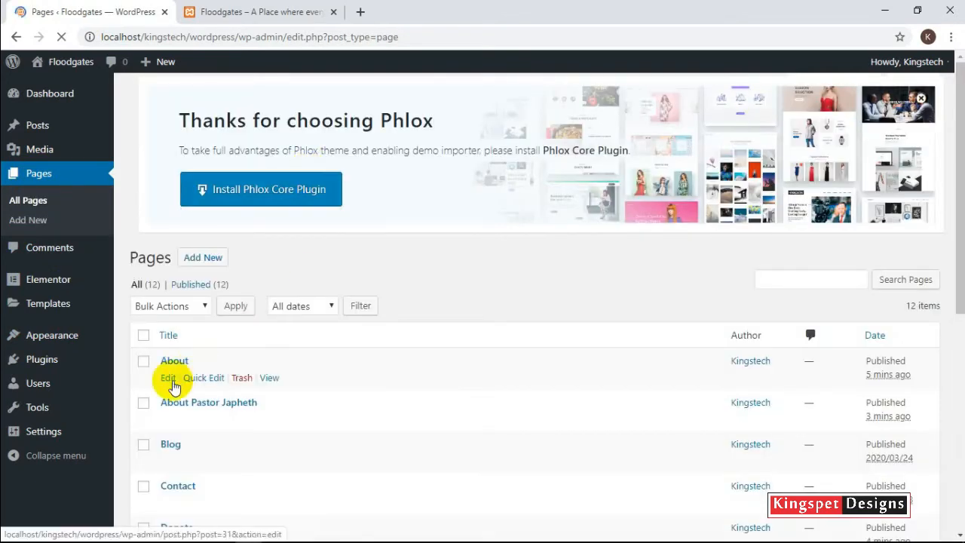
# - Look through the full list of published pages and check whether the site's front page links to them
pyautogui.scroll(-2, 211, 352)
pyautogui.scroll(-2, 211, 352)
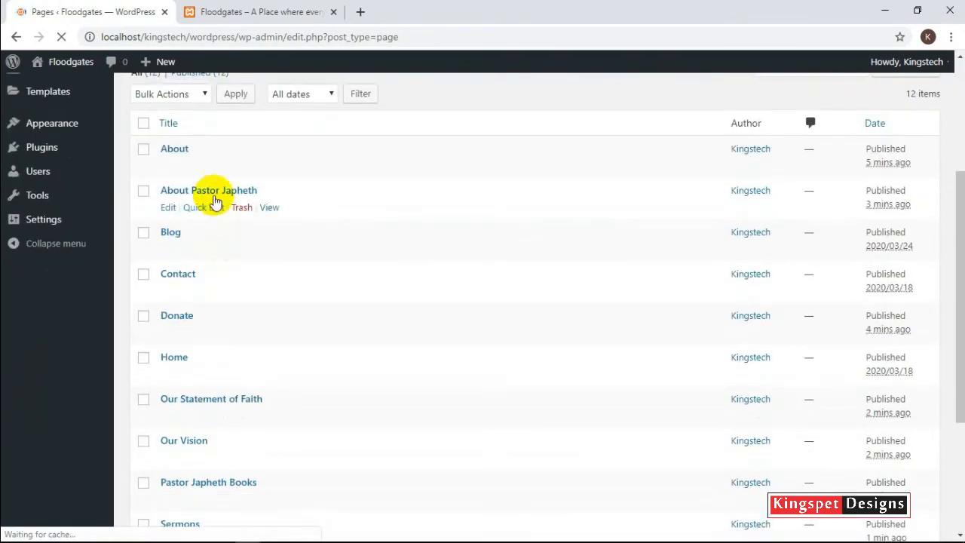
pyautogui.scroll(-4, 179, 167)
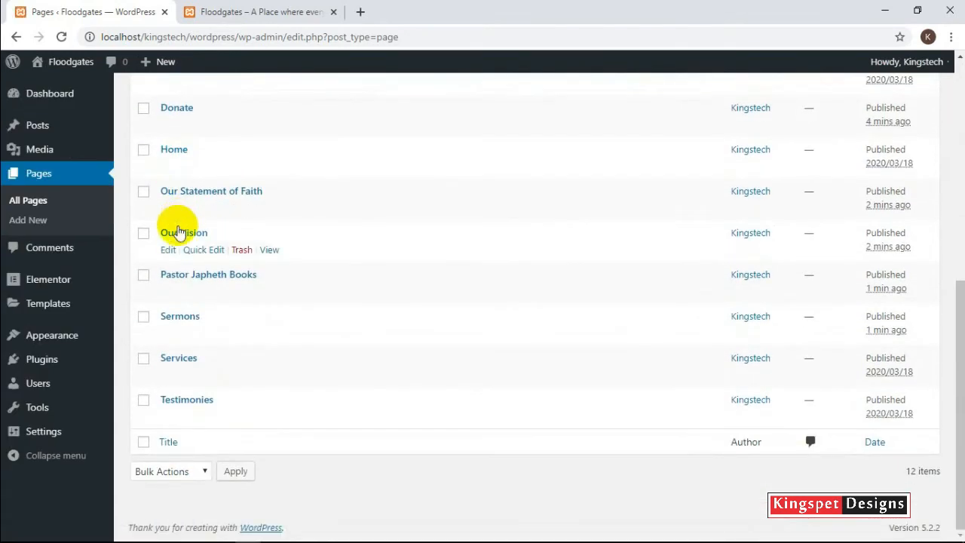
pyautogui.scroll(5, 206, 367)
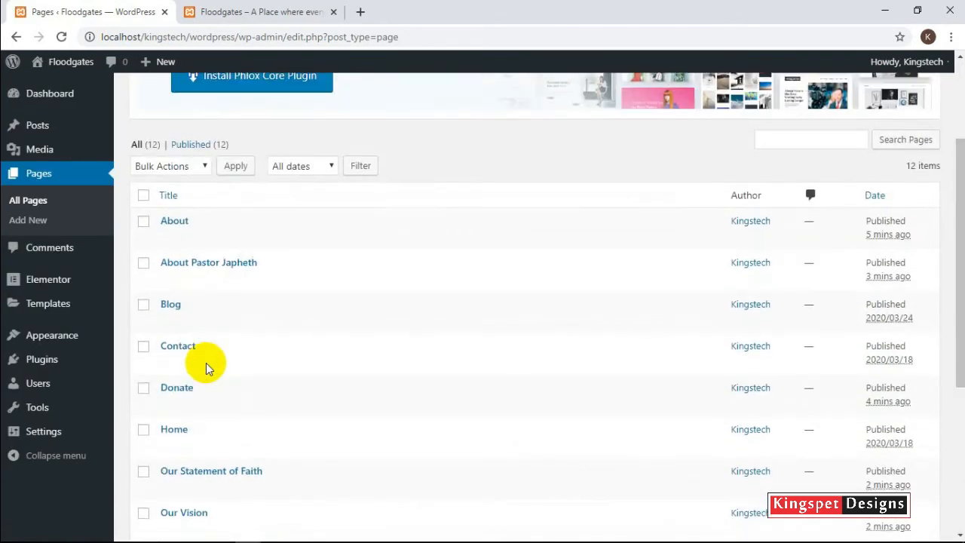
pyautogui.scroll(1, 265, 241)
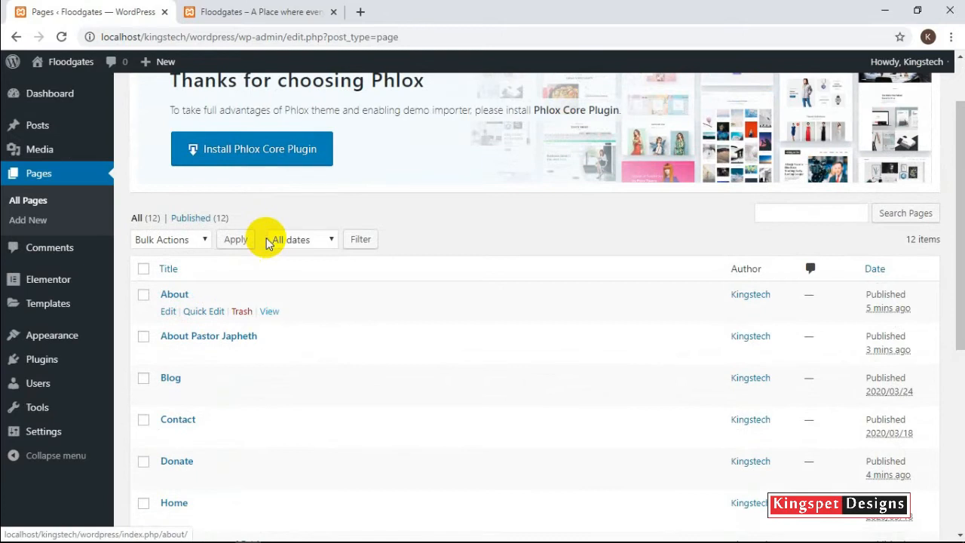
pyautogui.scroll(-5, 175, 307)
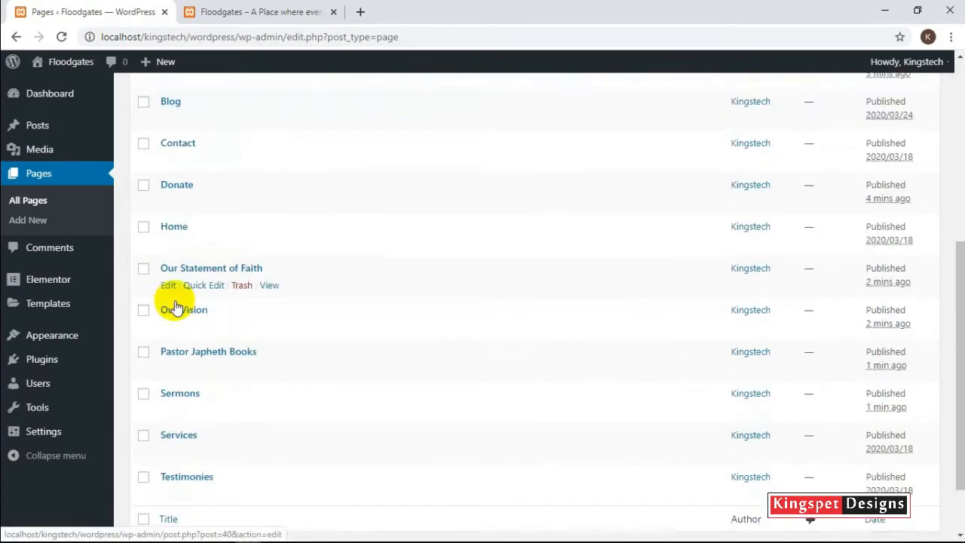
pyautogui.click(236, 7)
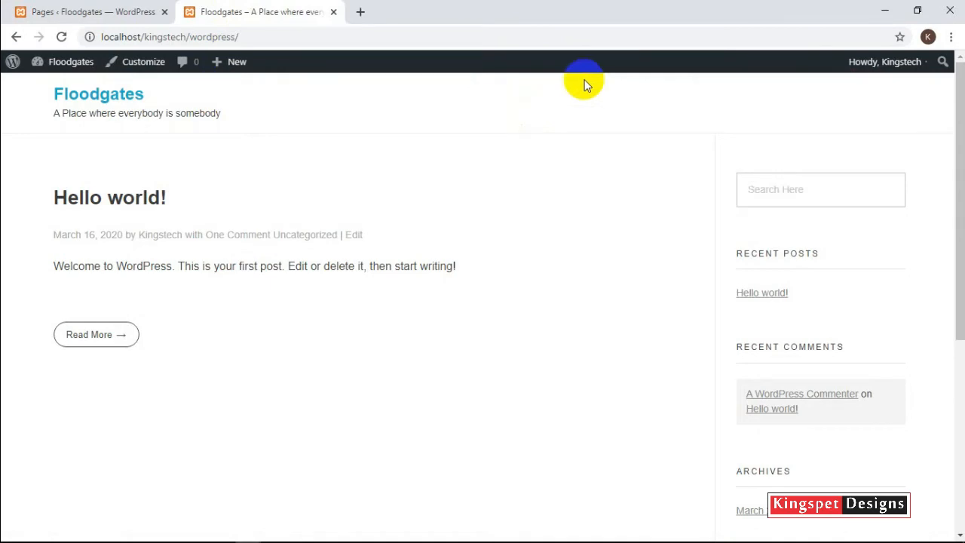
pyautogui.click(121, 6)
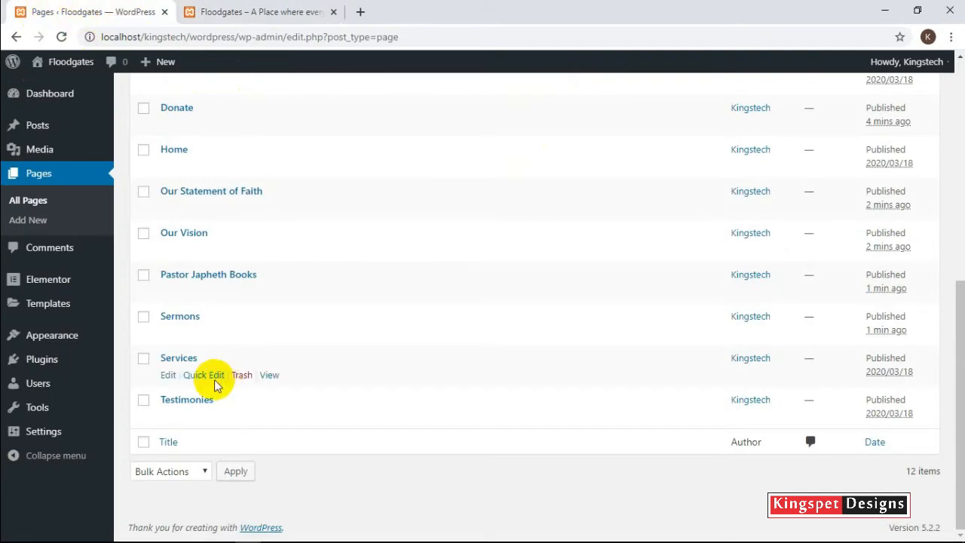
# - Open the dashboard's Menus management screen and view the pages available as menu items
pyautogui.moveTo(56, 341)
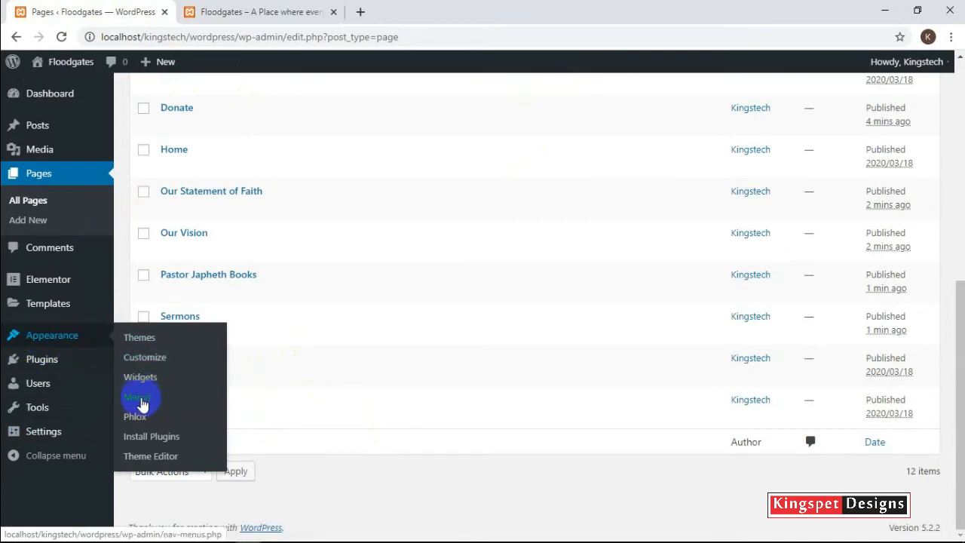
pyautogui.click(139, 396)
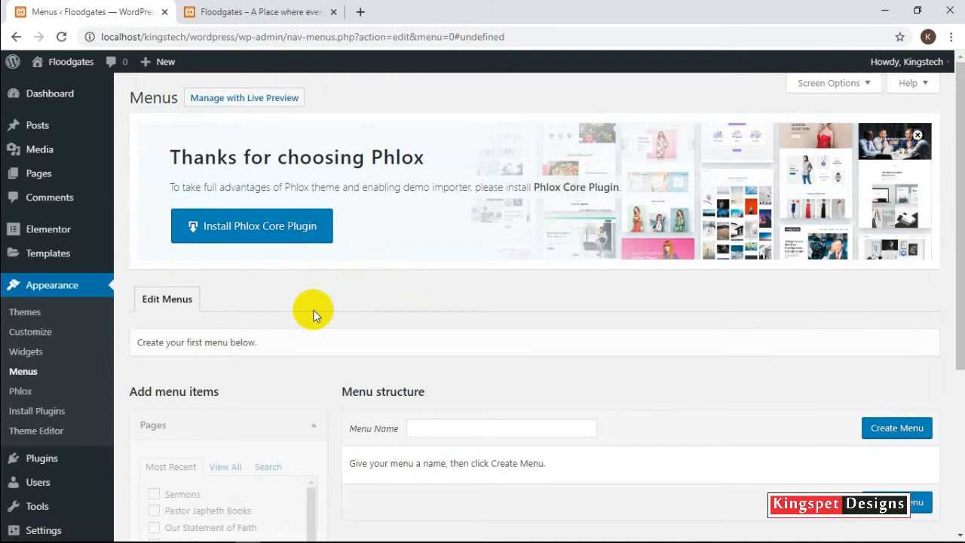
pyautogui.scroll(-5, 302, 304)
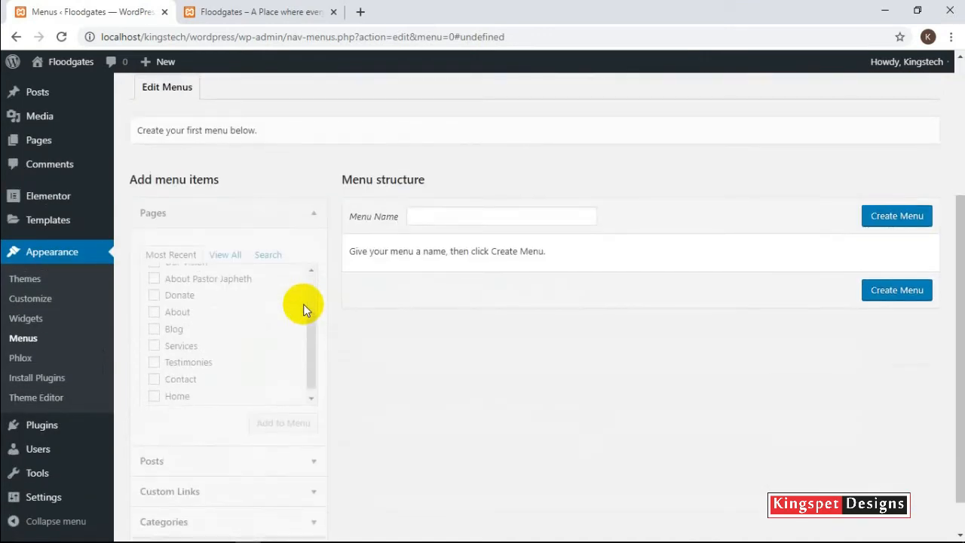
# - Reload the site's front page, inspect its header for a navigation menu, and return to the menu editor
pyautogui.click(269, 12)
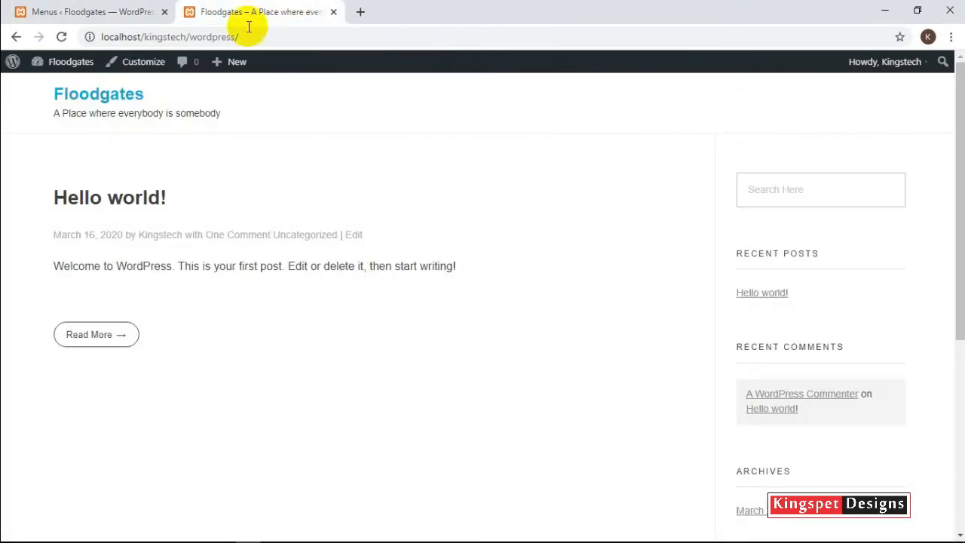
pyautogui.click(62, 37)
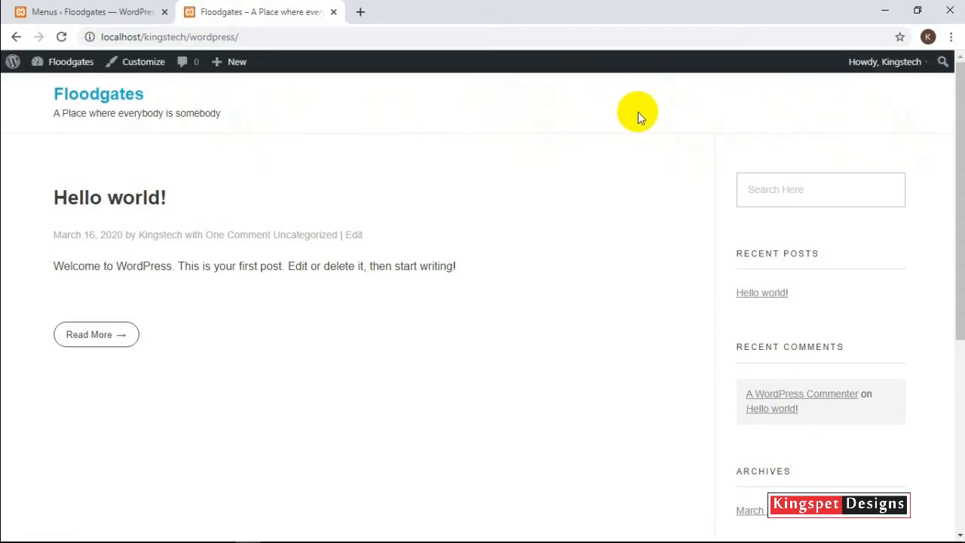
pyautogui.click(120, 10)
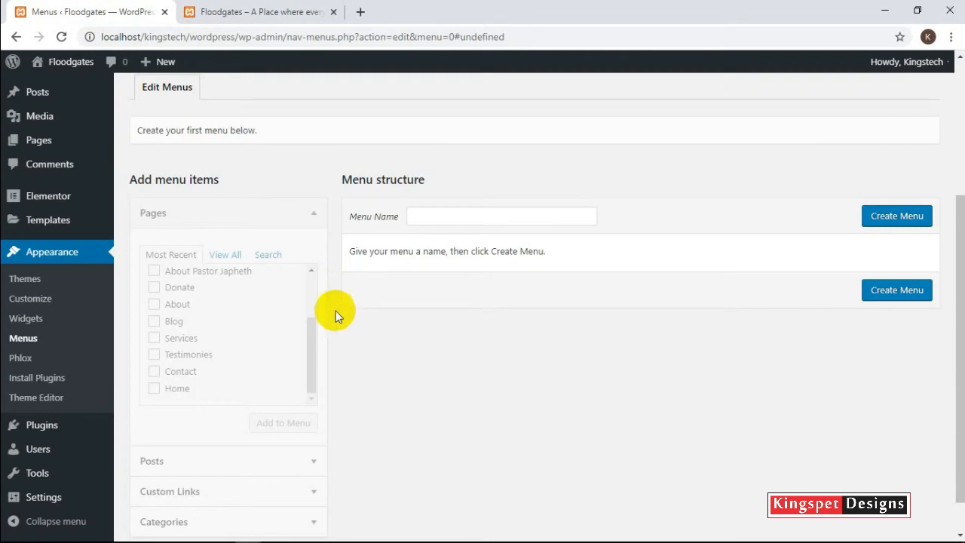
pyautogui.scroll(-1, 464, 315)
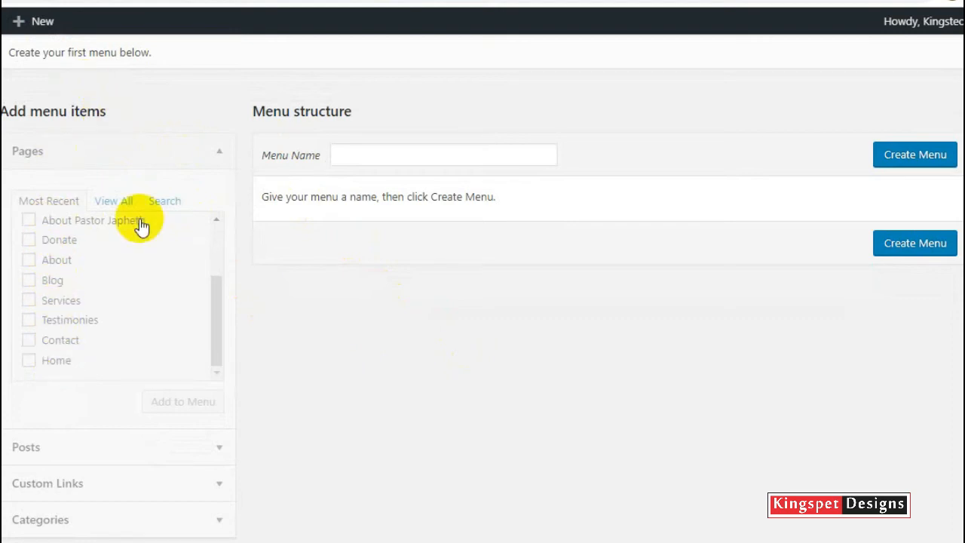
# - Create a new navigation menu named "Main Menu"
pyautogui.click(350, 150)
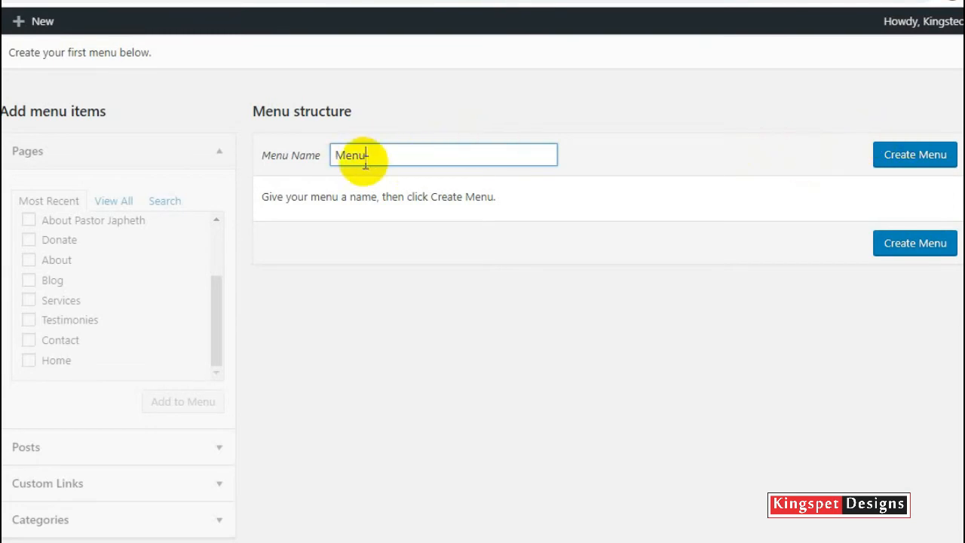
pyautogui.click(334, 155)
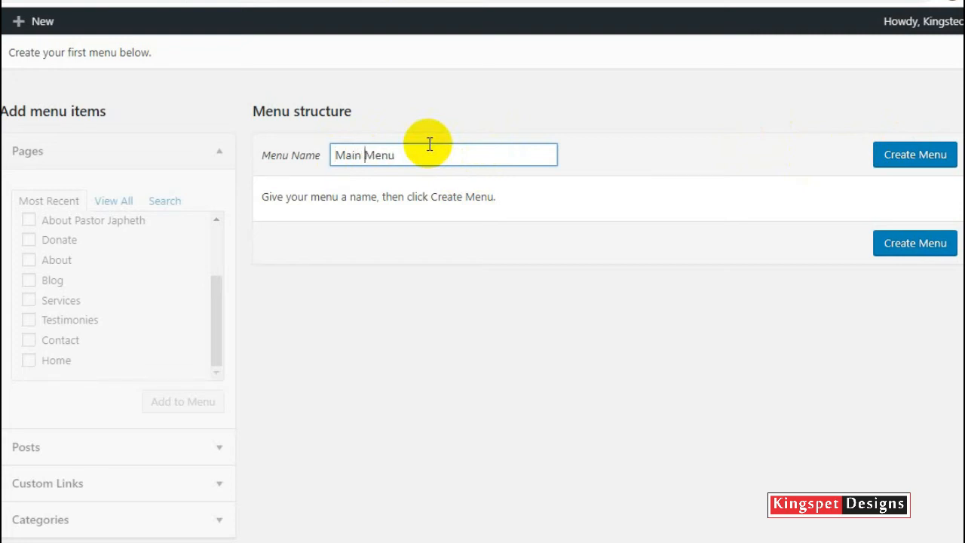
pyautogui.click(920, 168)
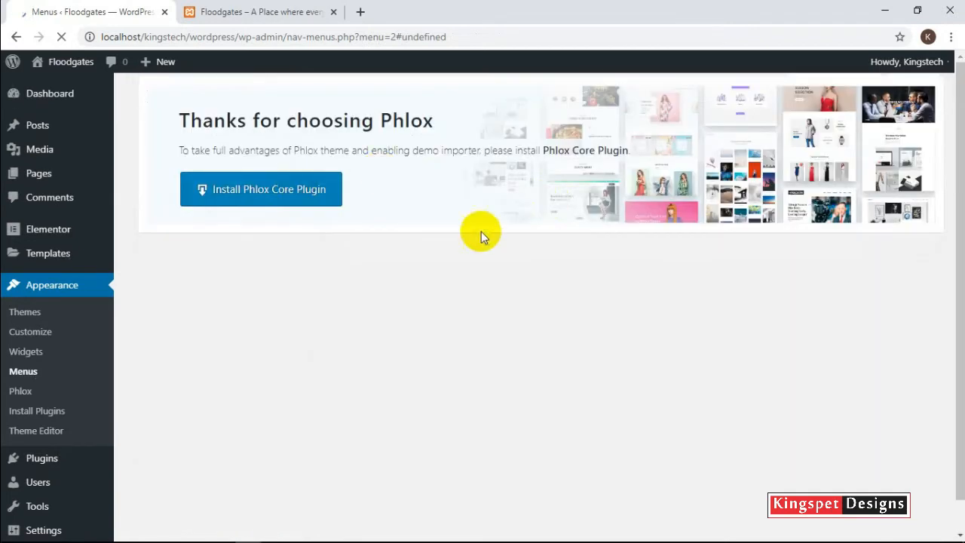
# - Select all entries in the complete pages list and add them to Main Menu
pyautogui.scroll(-3, 395, 293)
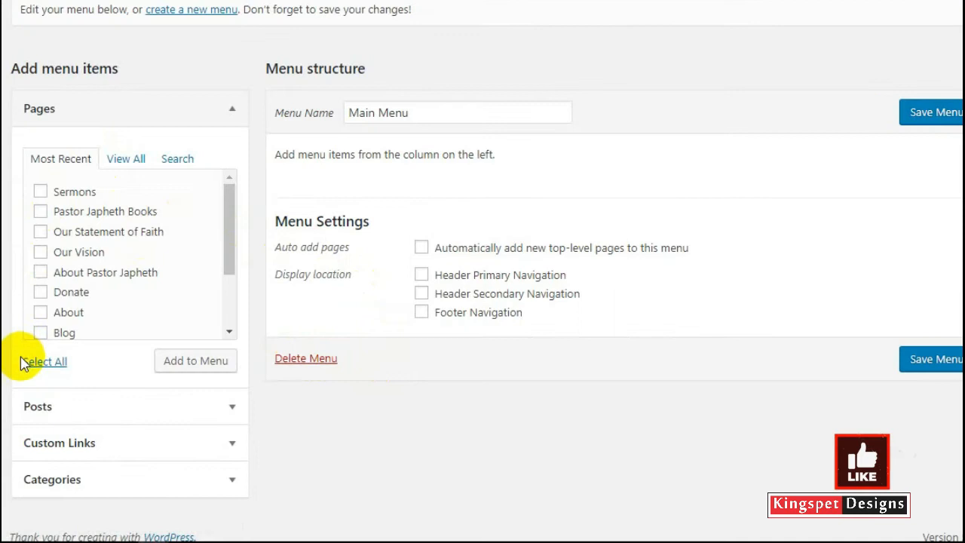
pyautogui.click(139, 165)
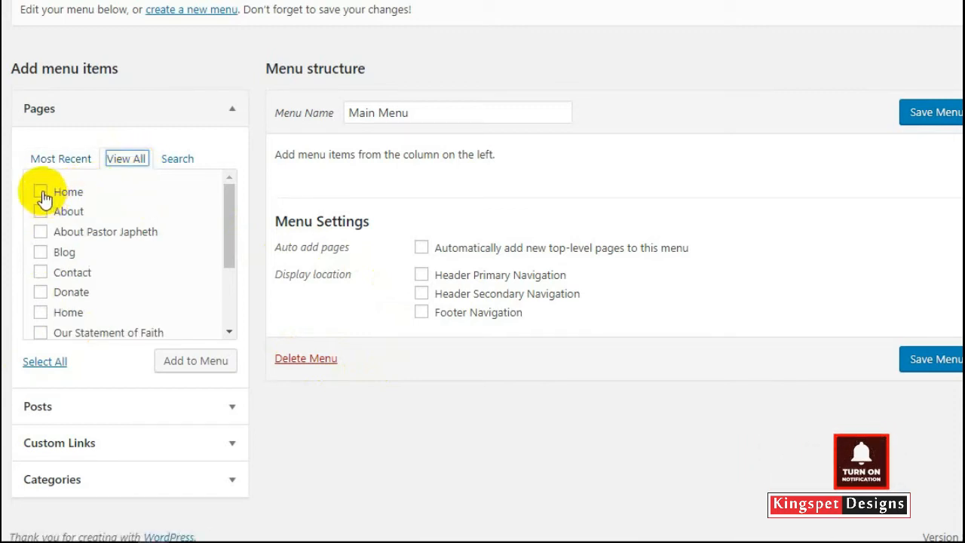
pyautogui.scroll(-3, 42, 312)
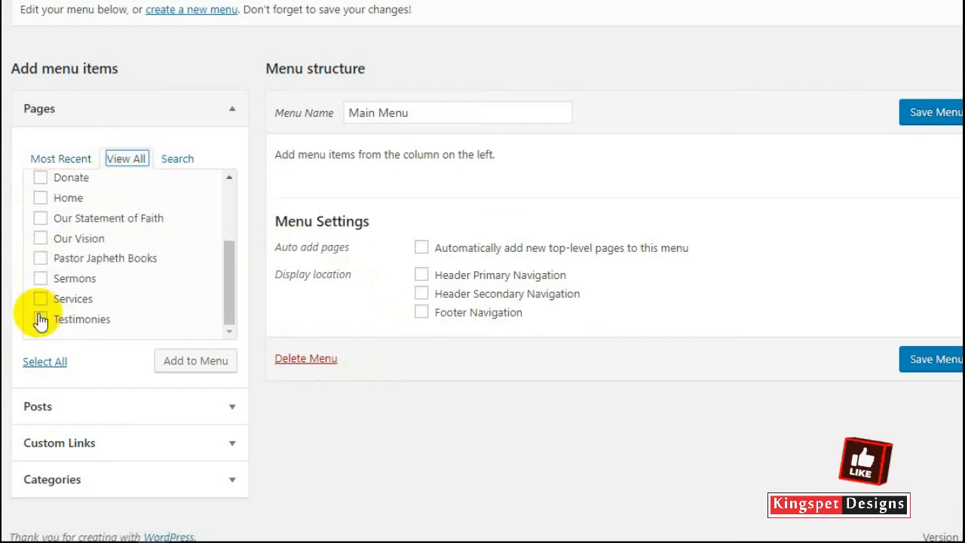
pyautogui.click(46, 363)
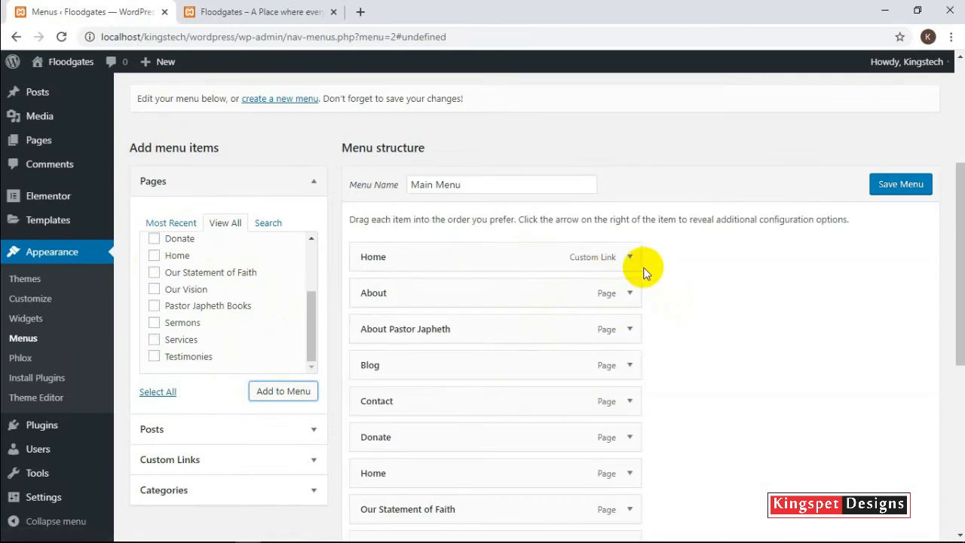
# - Remove the duplicate Home custom link from Main Menu, keeping the Home page item, and save the menu
pyautogui.scroll(-5, 534, 275)
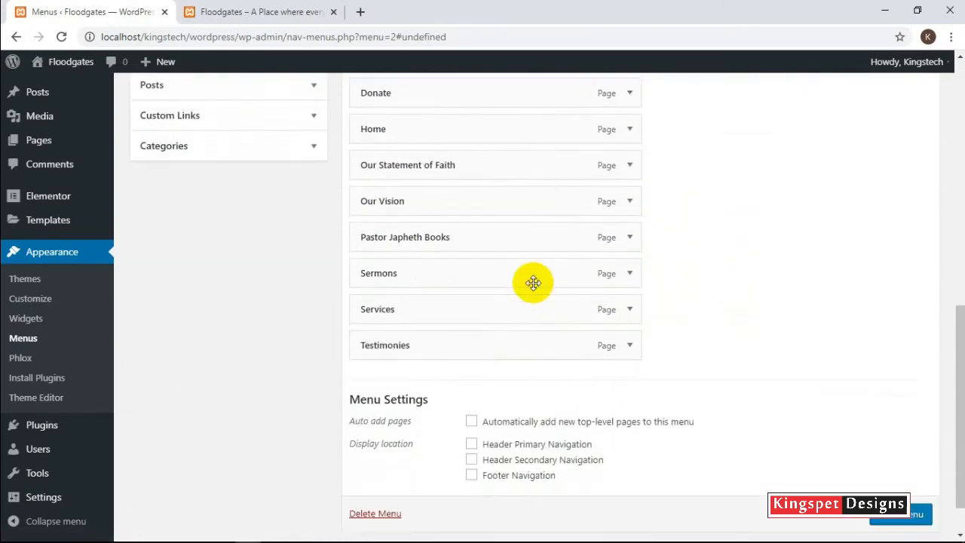
pyautogui.scroll(5, 519, 345)
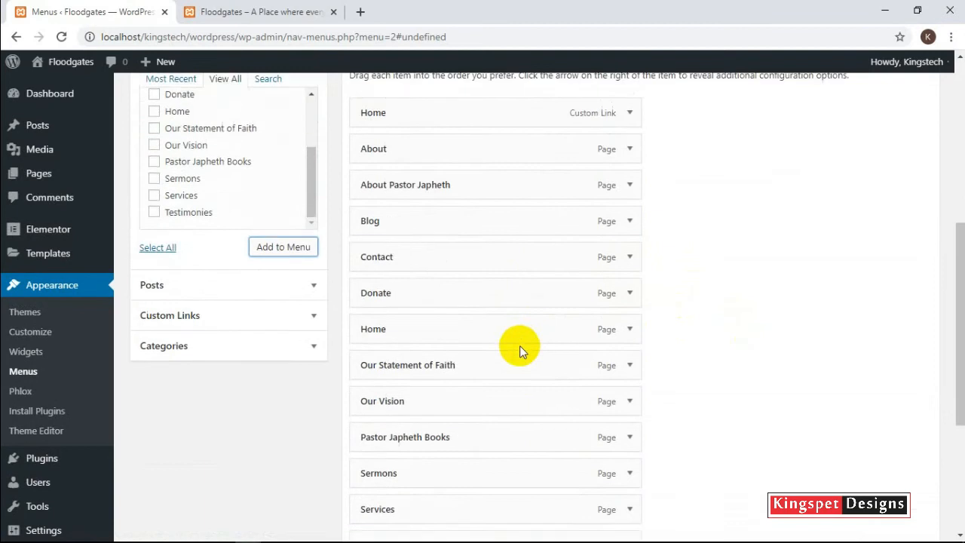
pyautogui.scroll(1, 519, 345)
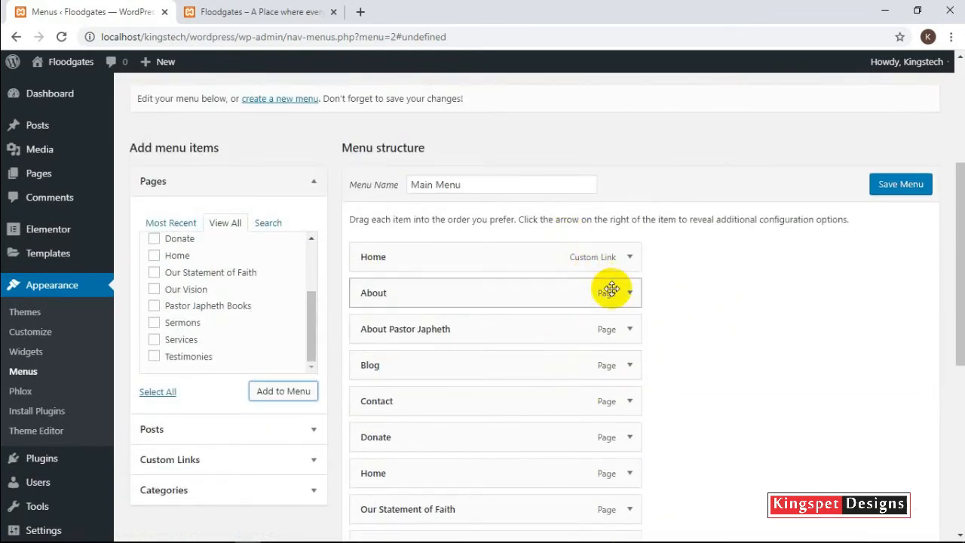
pyautogui.scroll(-2, 586, 358)
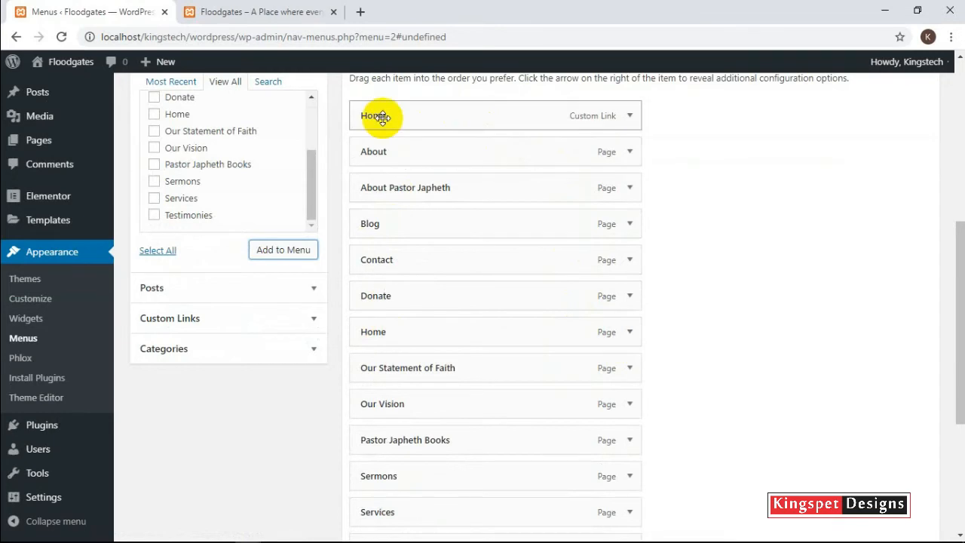
pyautogui.click(630, 116)
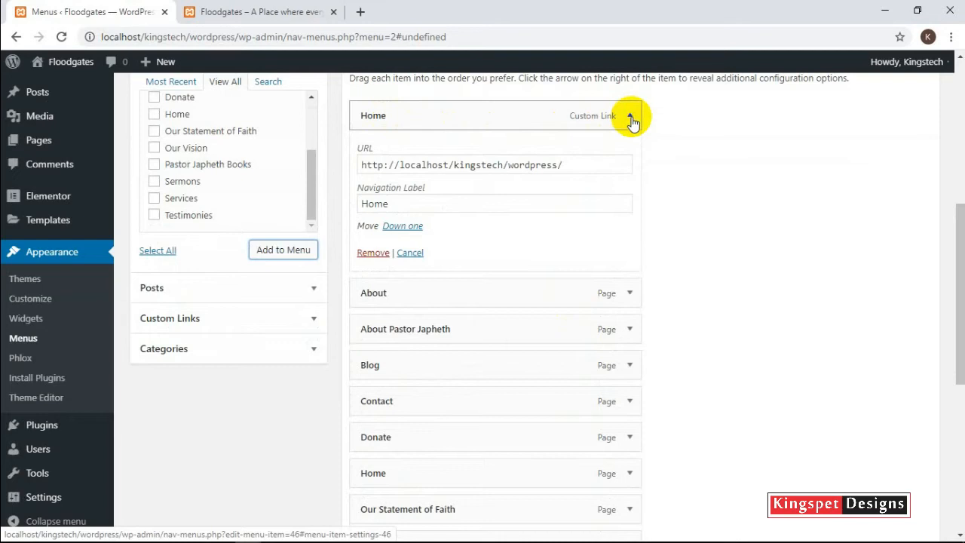
pyautogui.click(373, 253)
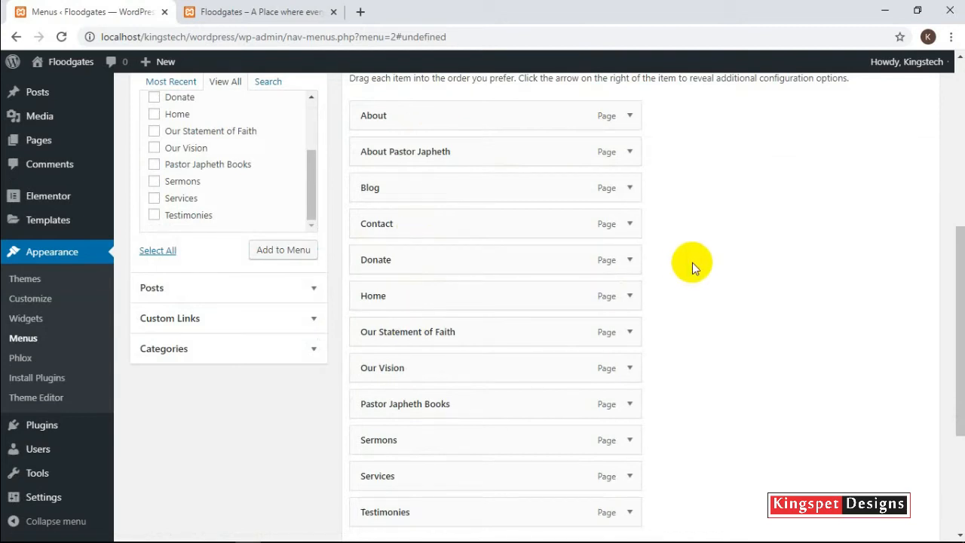
pyautogui.scroll(-3, 742, 383)
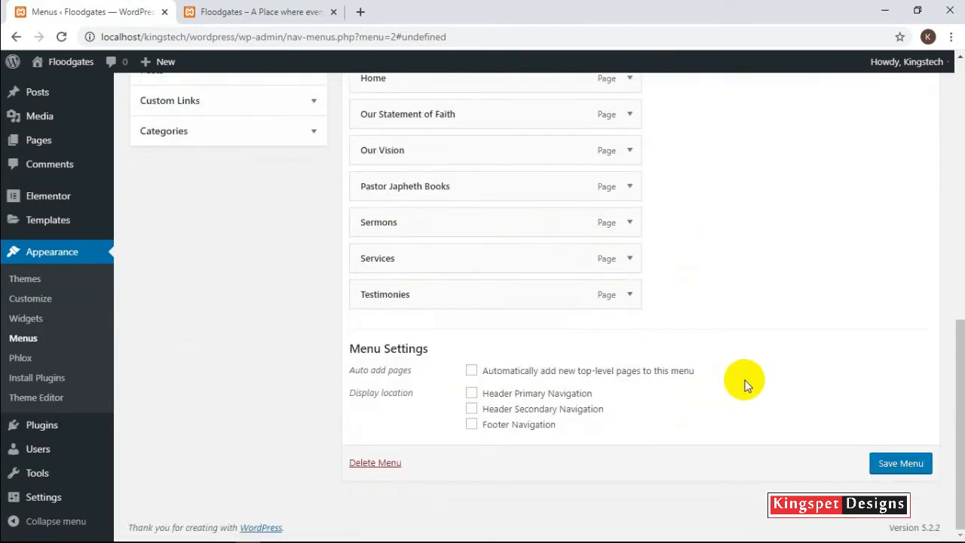
pyautogui.click(889, 467)
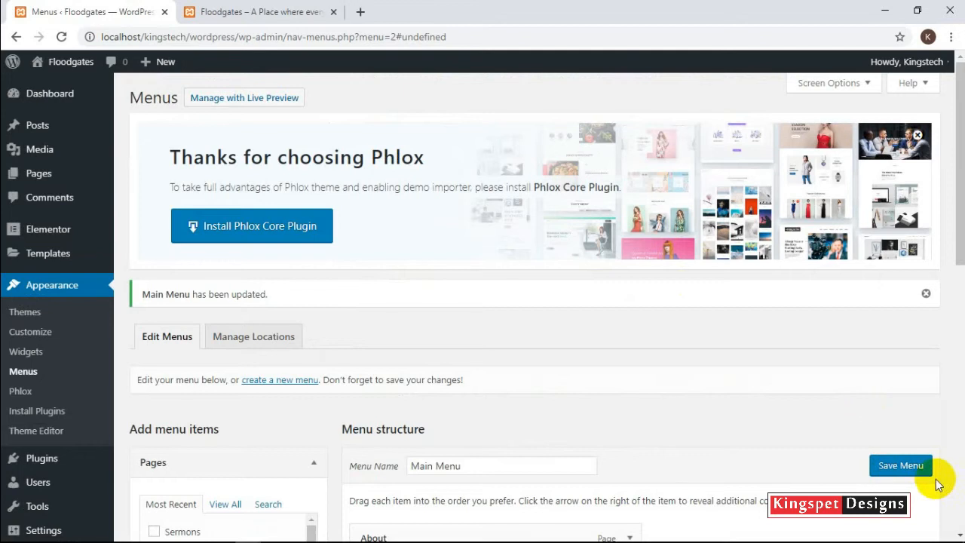
# - Check the site's front page for the saved menu, and return to the Main Menu structure in the editor
pyautogui.click(276, 11)
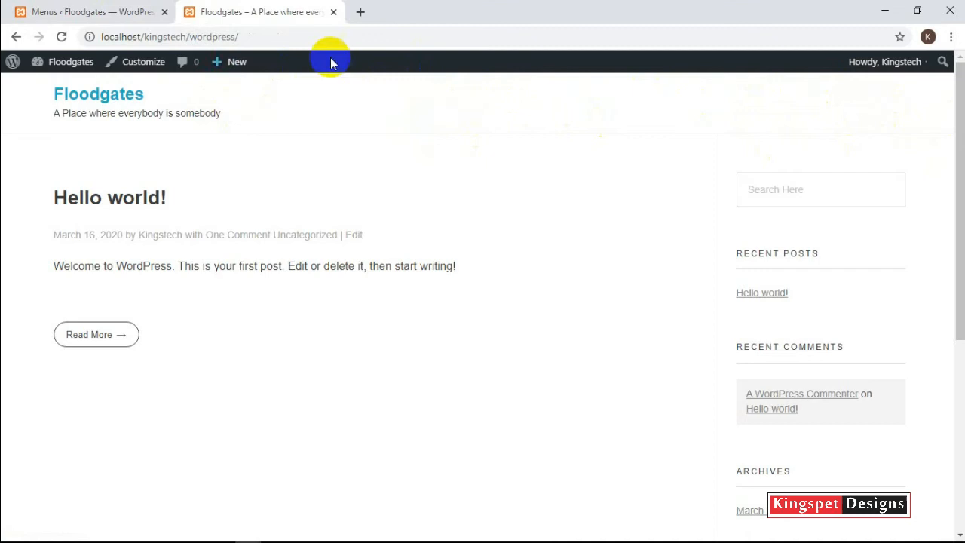
pyautogui.click(119, 12)
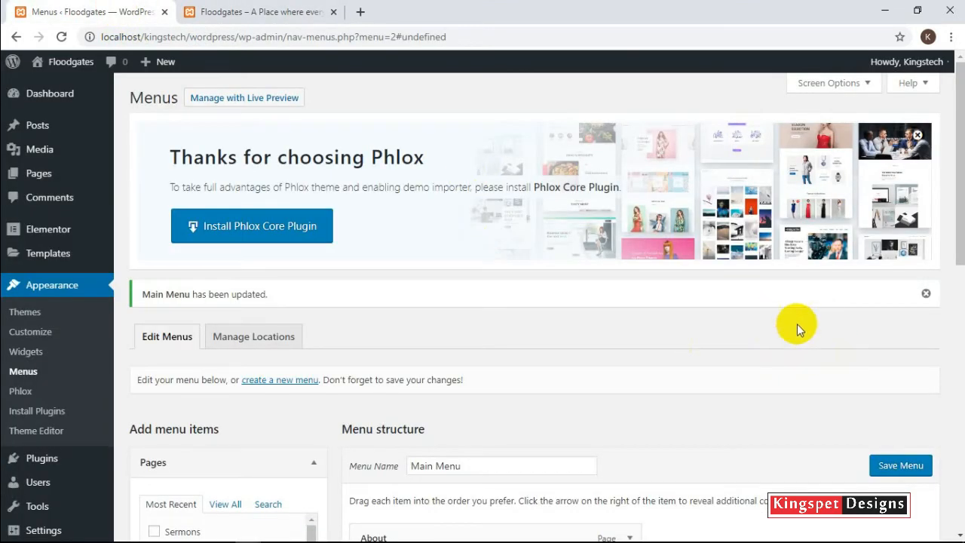
pyautogui.scroll(-4, 796, 323)
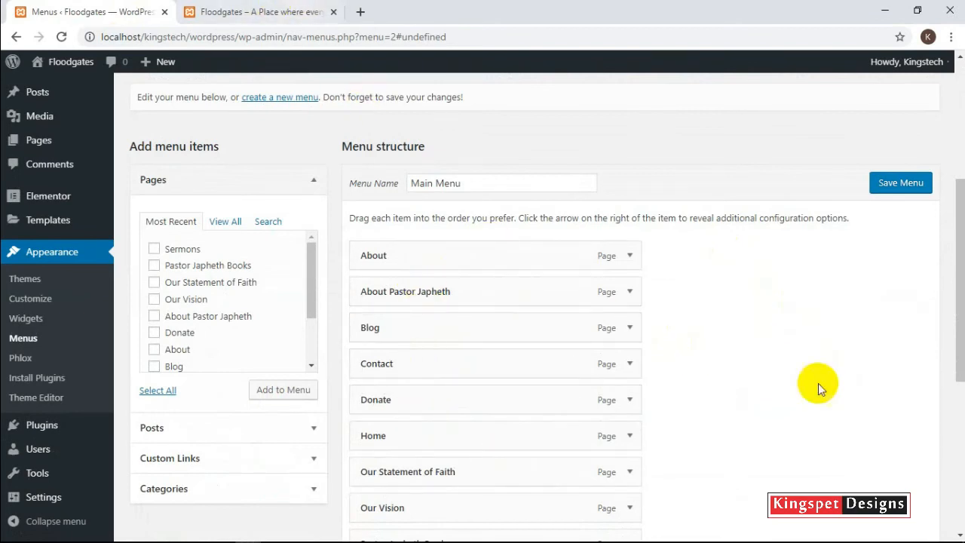
# - Set Main Menu's display location to Header Primary Navigation and save the menu
pyautogui.scroll(-4, 712, 309)
pyautogui.scroll(-1, 701, 166)
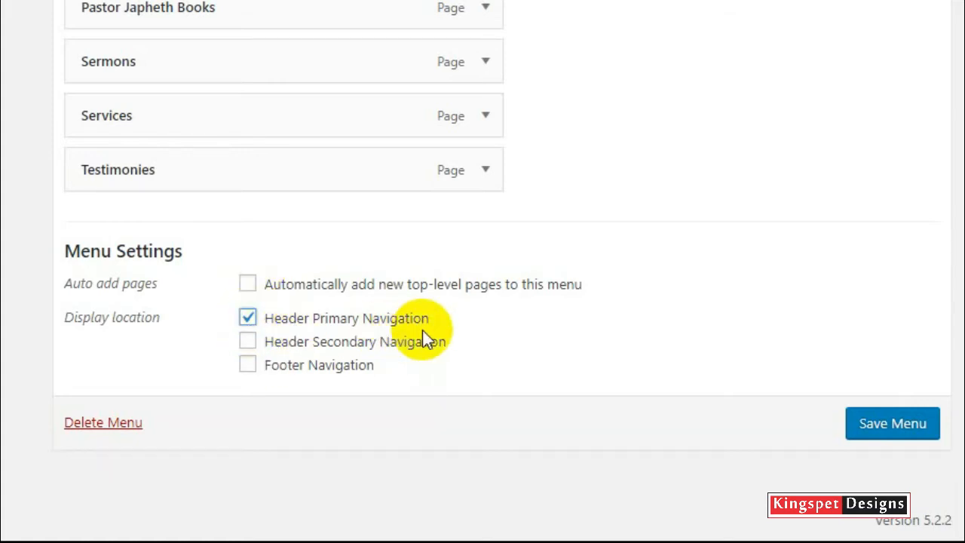
pyautogui.click(908, 426)
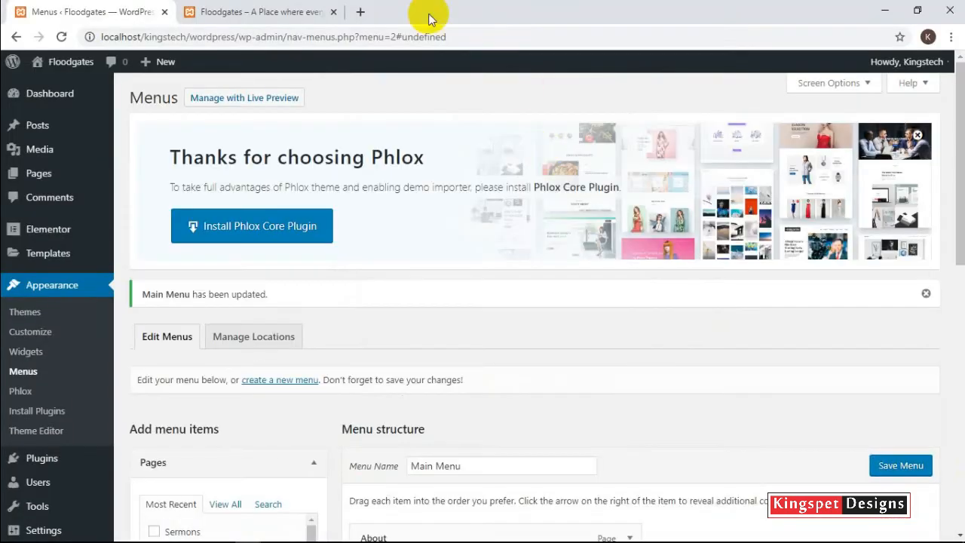
# - Compare the navigation shown on the site's front page with the item order in the Main Menu structure
pyautogui.click(273, 11)
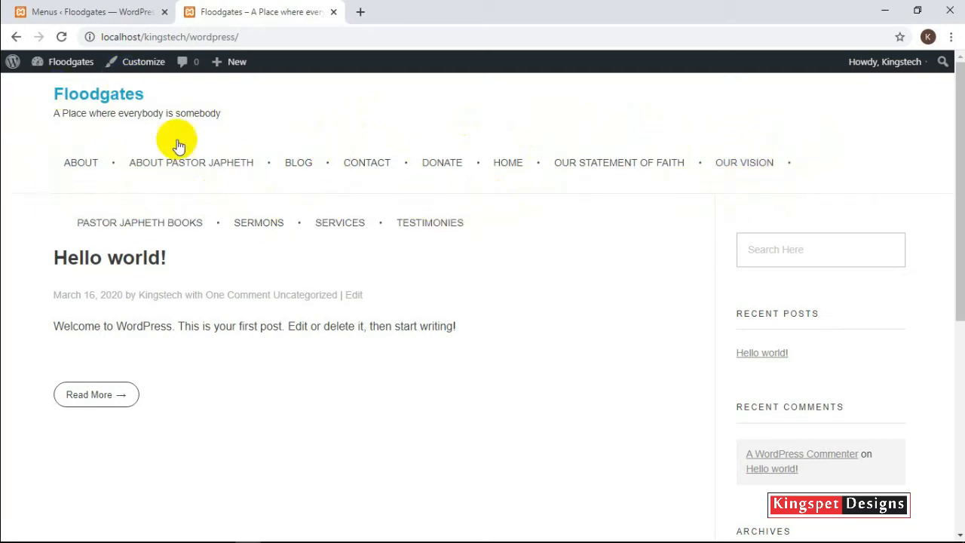
pyautogui.click(124, 14)
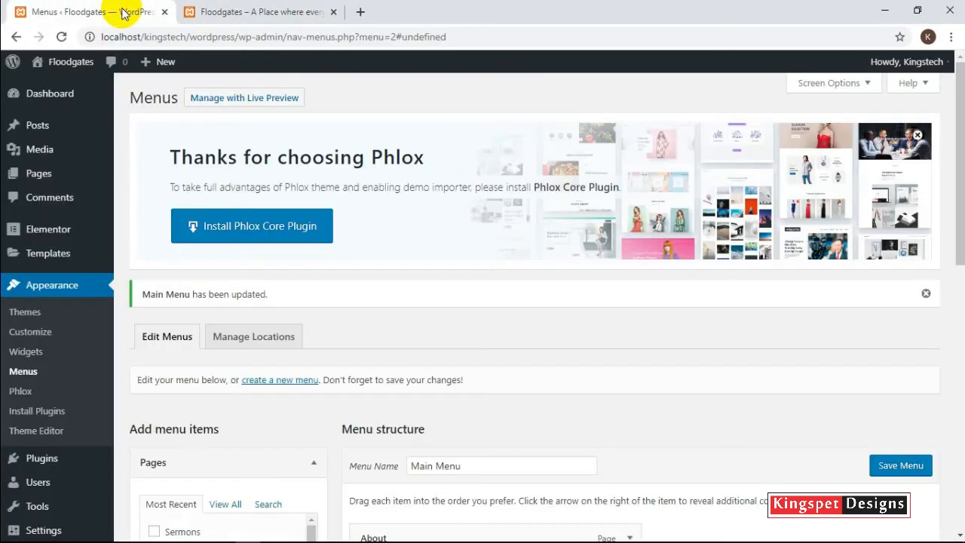
pyautogui.scroll(-4, 565, 407)
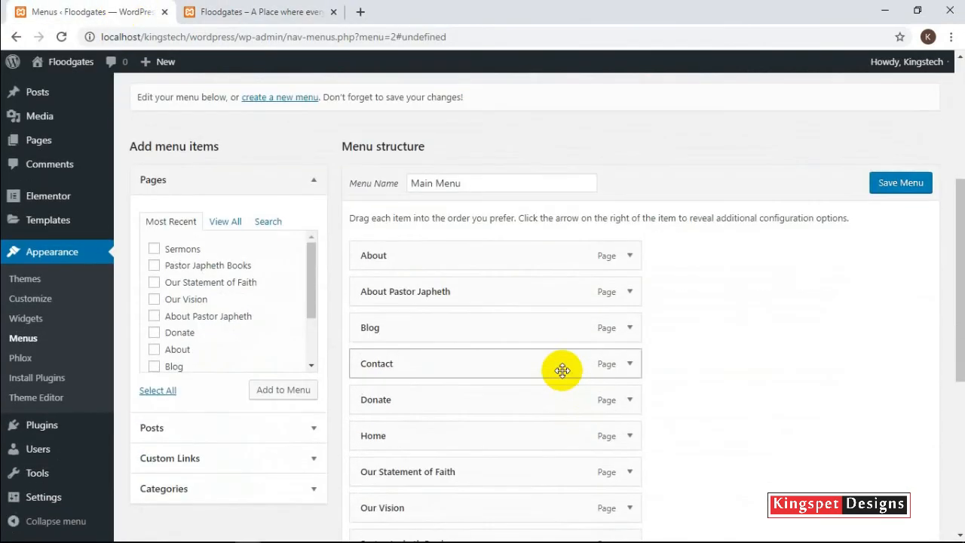
pyautogui.scroll(-1, 663, 283)
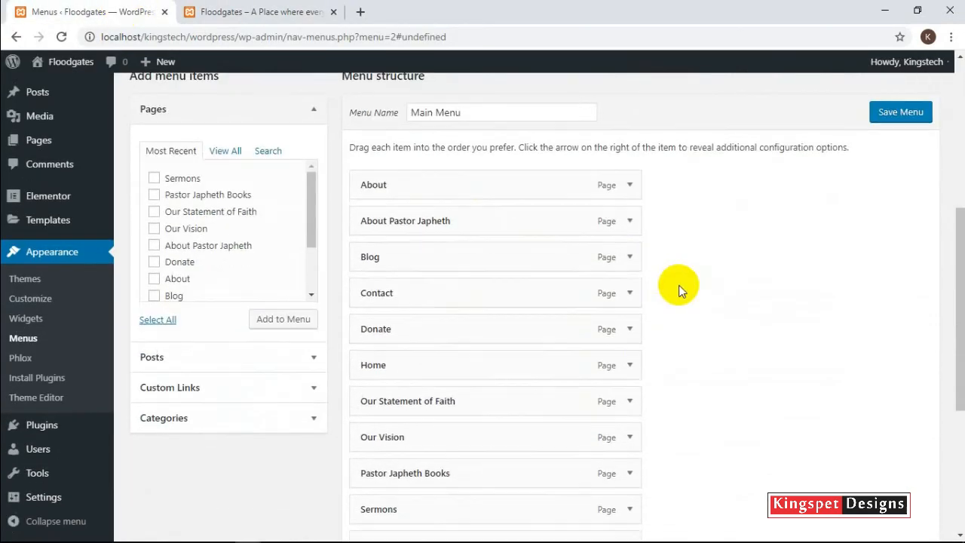
pyautogui.click(280, 13)
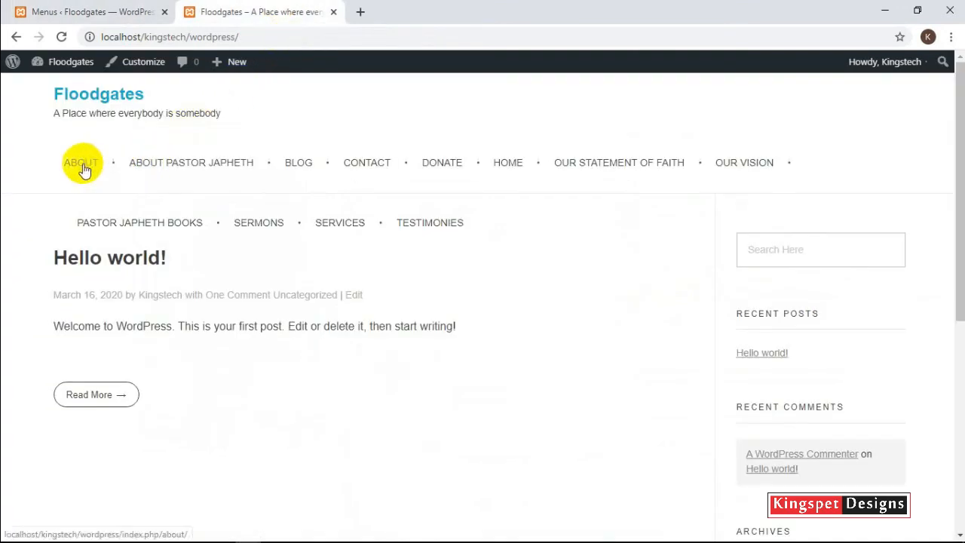
# - In the Main Menu structure, move Home to the first position and make the pastor's About page a sub item of About
pyautogui.click(139, 11)
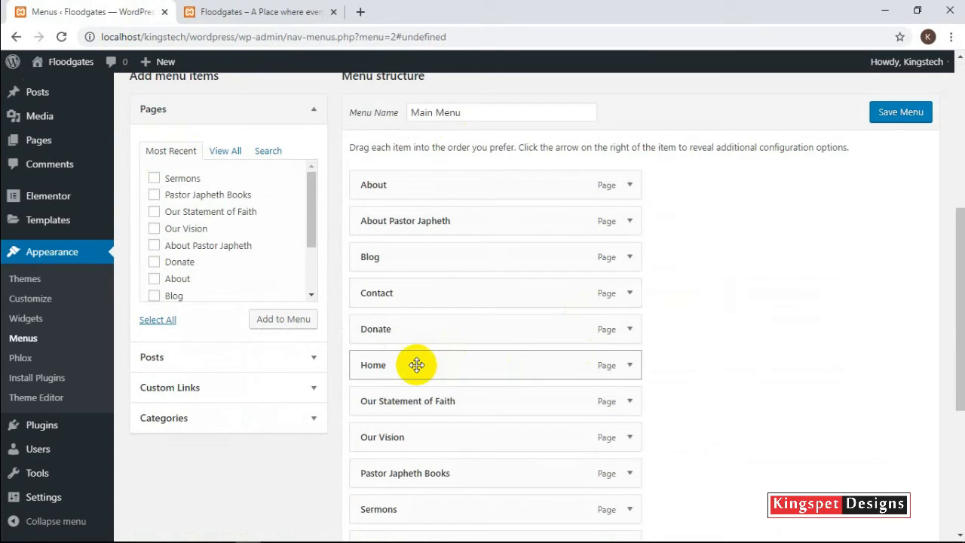
pyautogui.moveTo(416, 366); pyautogui.dragTo(416, 176)
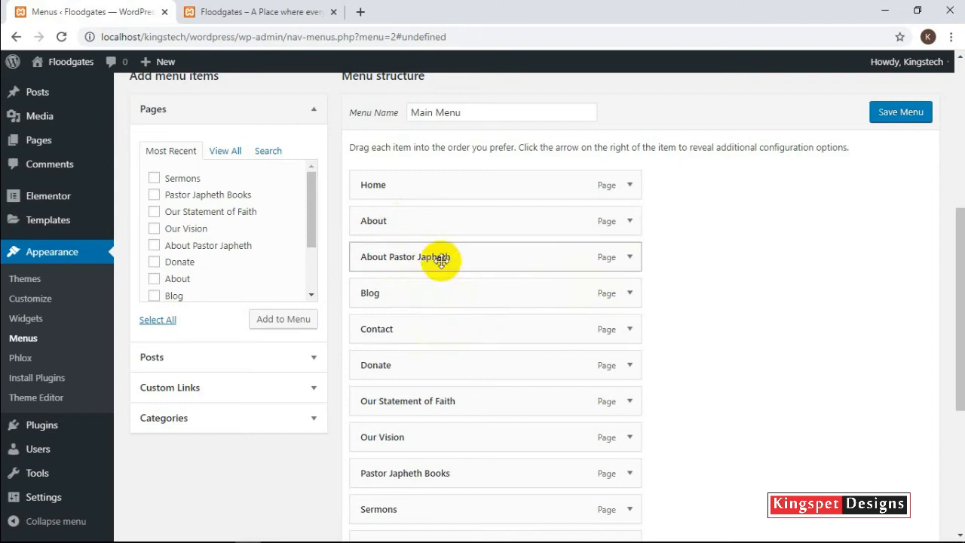
pyautogui.scroll(-1, 420, 349)
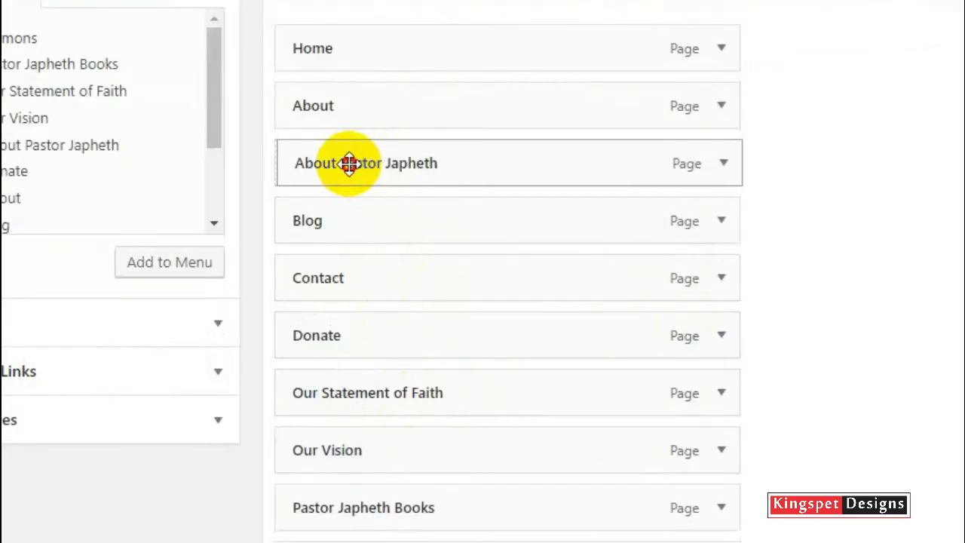
pyautogui.moveTo(329, 167); pyautogui.dragTo(368, 165)
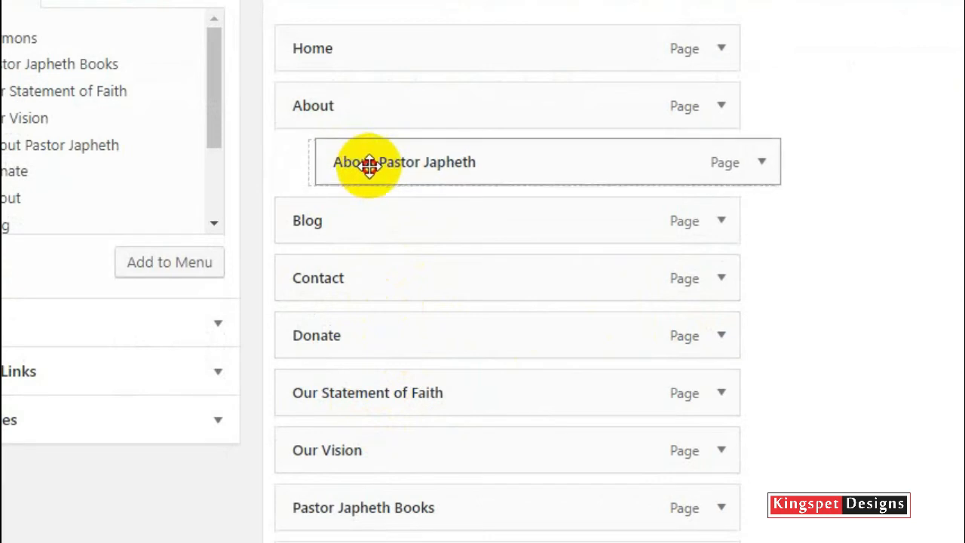
pyautogui.moveTo(368, 165); pyautogui.dragTo(366, 161)
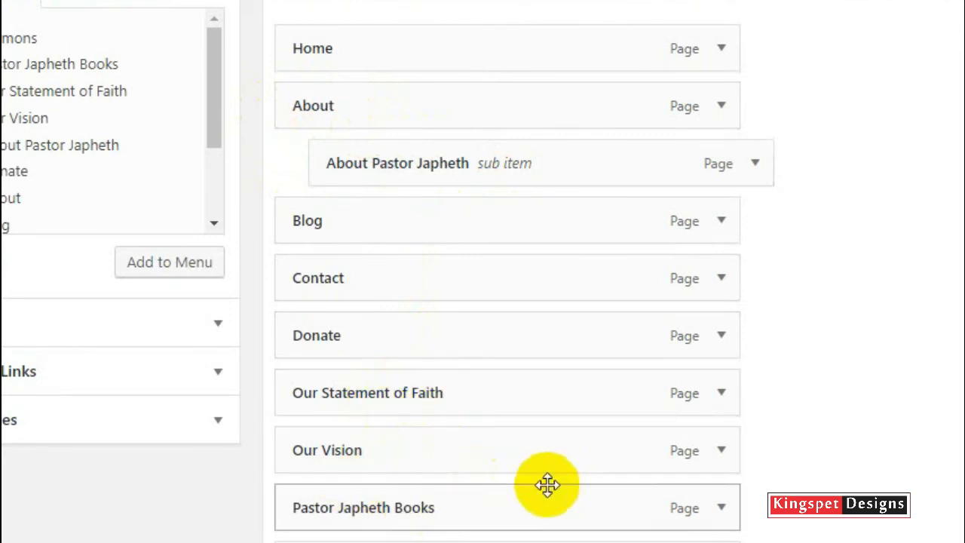
# - Move Our Vision and Our Statement of Faith below the pastor's page as further sub items of About
pyautogui.moveTo(412, 462); pyautogui.dragTo(429, 219)
pyautogui.moveTo(430, 232); pyautogui.dragTo(452, 226)
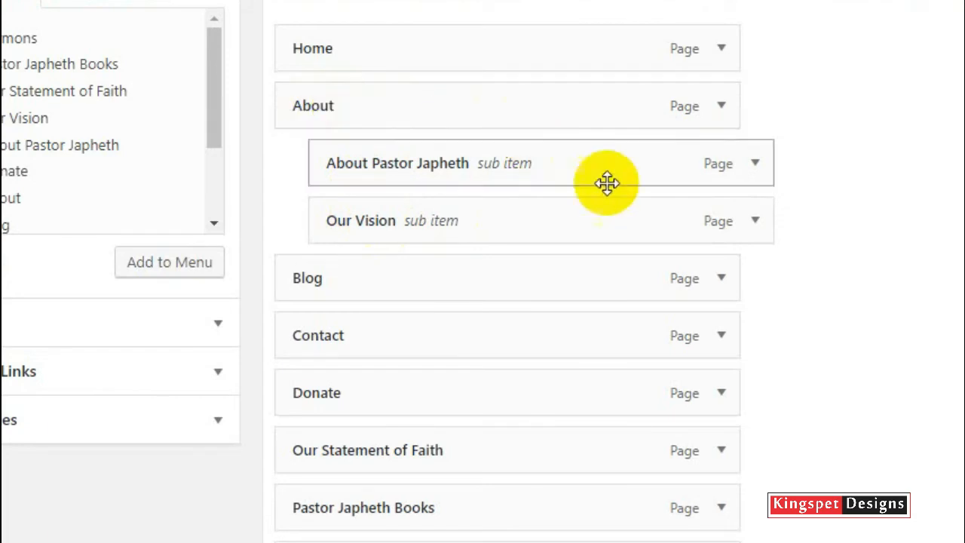
pyautogui.moveTo(409, 453); pyautogui.dragTo(437, 276)
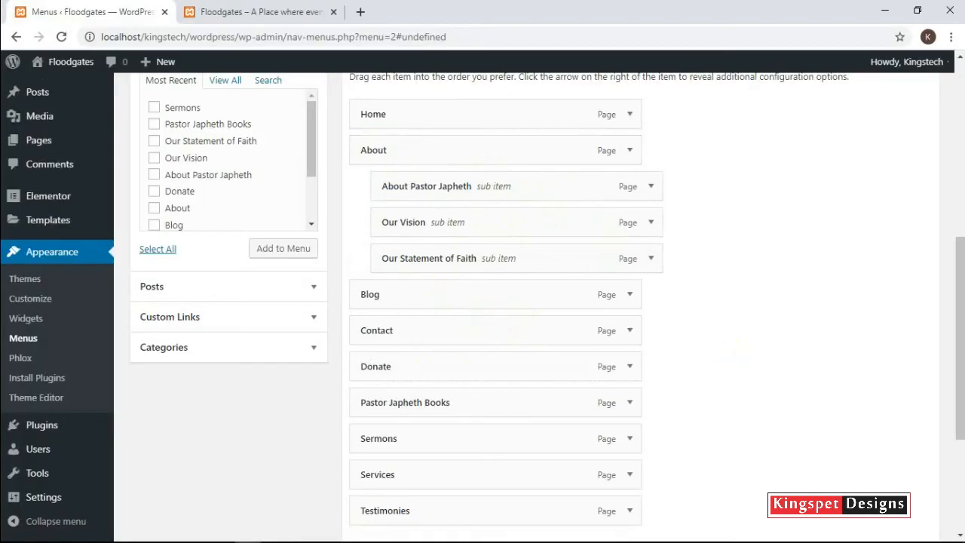
# - Review the order and nesting of all items in the Main Menu structure
pyautogui.scroll(-3, 505, 366)
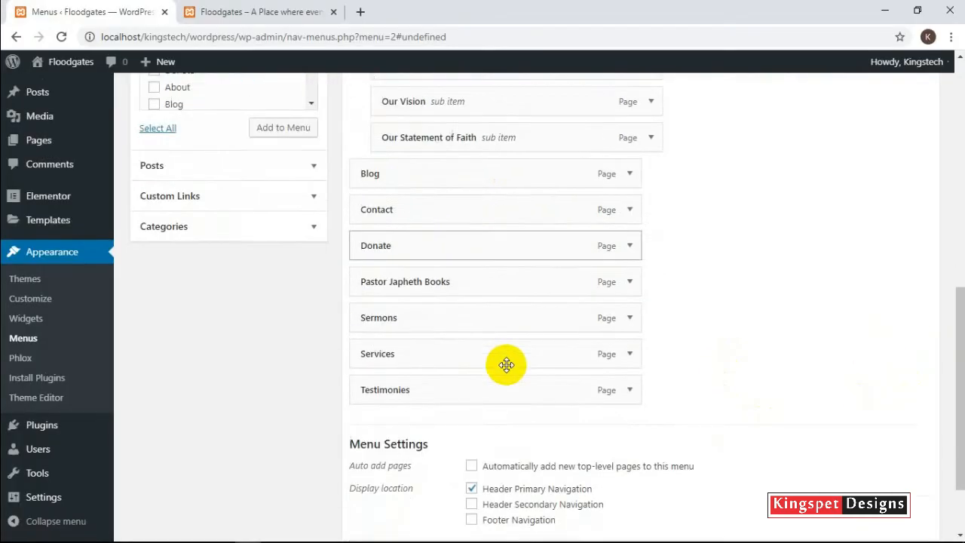
pyautogui.scroll(2, 458, 215)
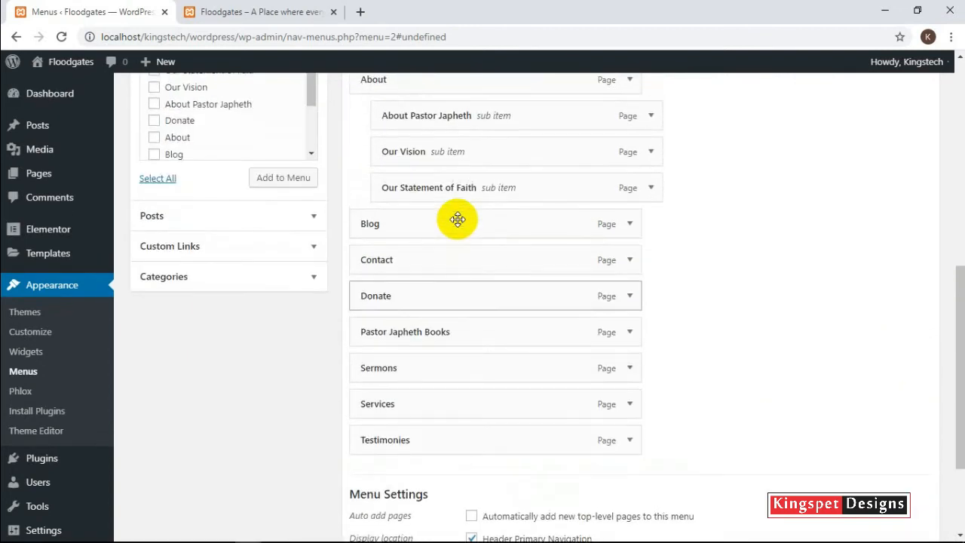
pyautogui.scroll(2, 456, 267)
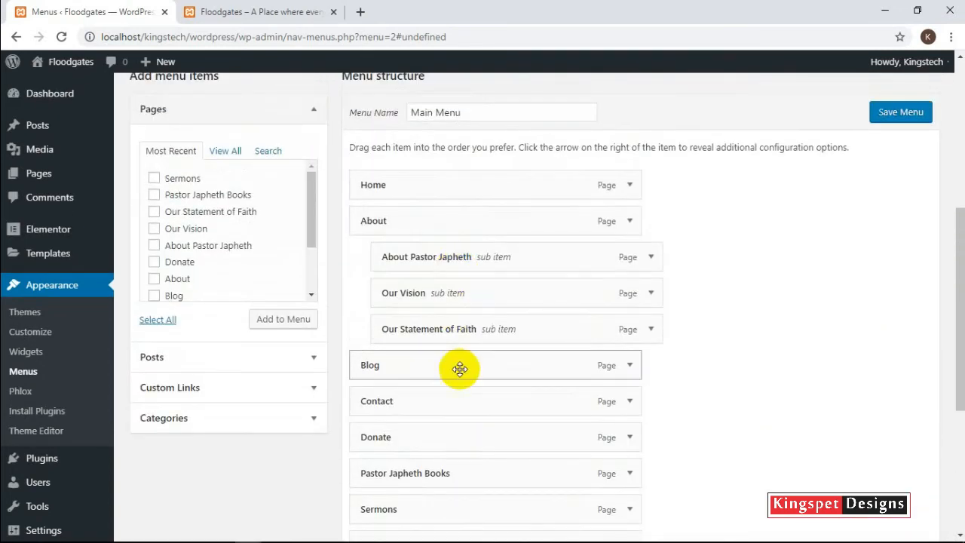
pyautogui.scroll(-3, 458, 366)
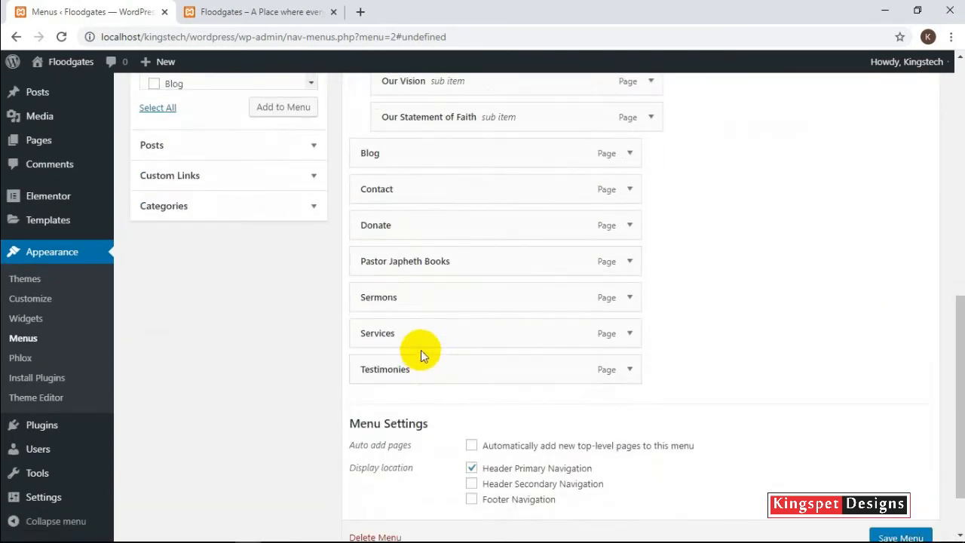
pyautogui.scroll(-1, 476, 306)
pyautogui.scroll(1, 474, 303)
pyautogui.scroll(3, 471, 296)
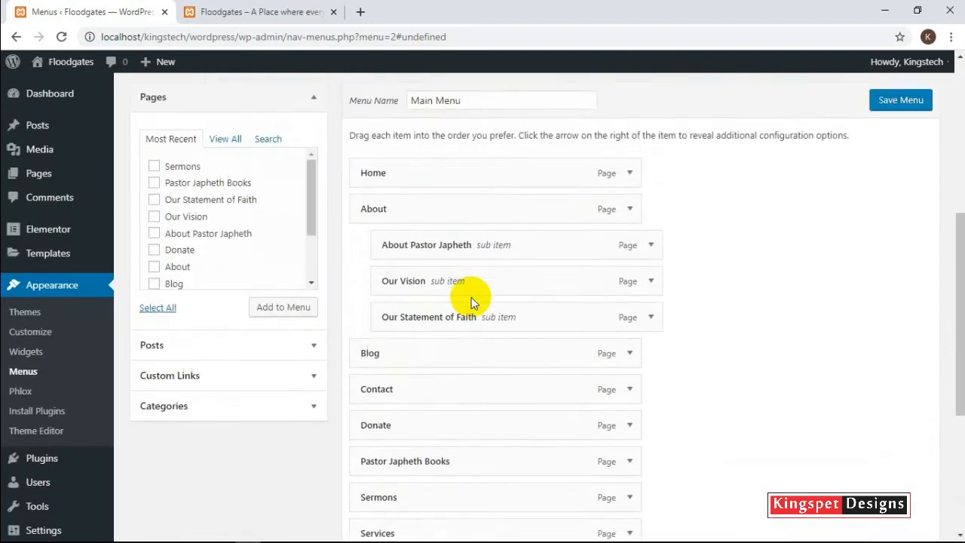
pyautogui.scroll(-4, 427, 254)
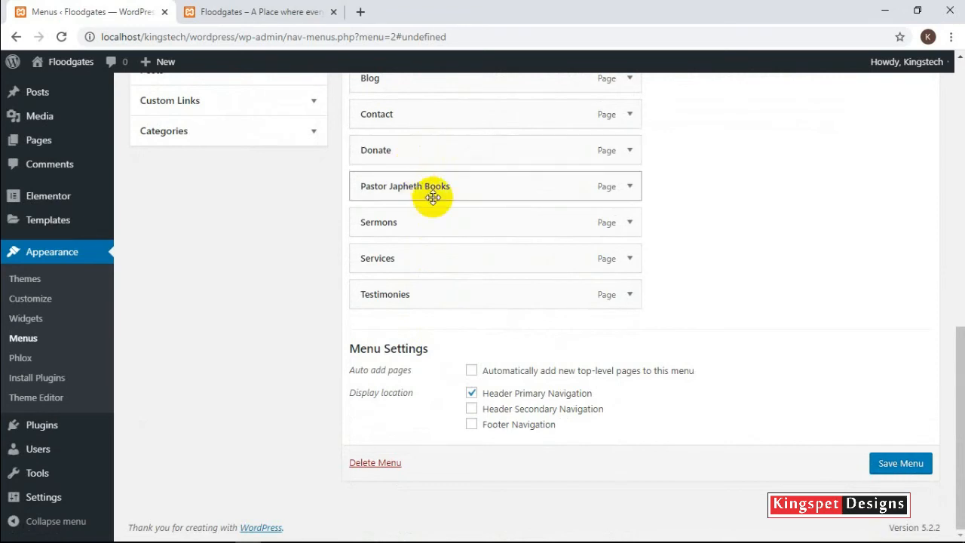
pyautogui.scroll(1, 436, 197)
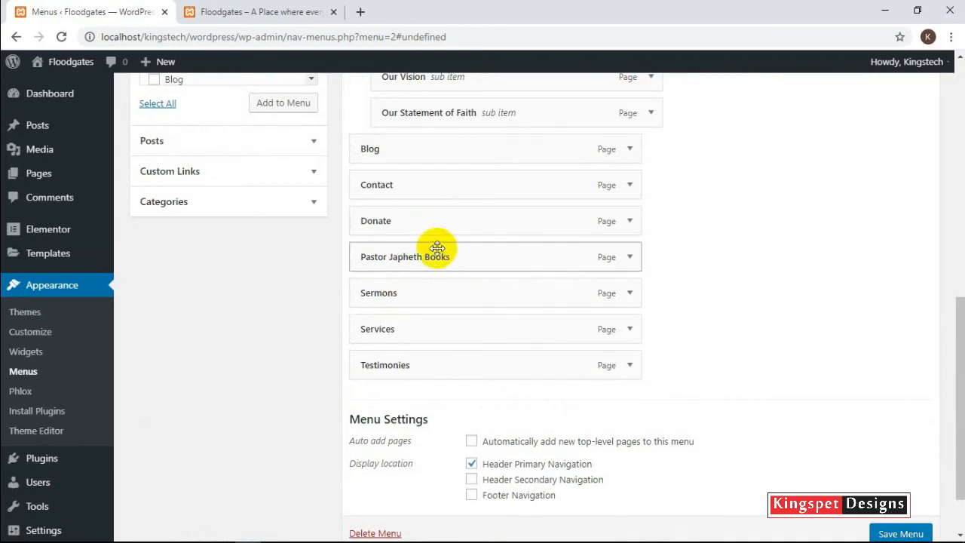
pyautogui.scroll(1, 448, 234)
pyautogui.scroll(2, 451, 225)
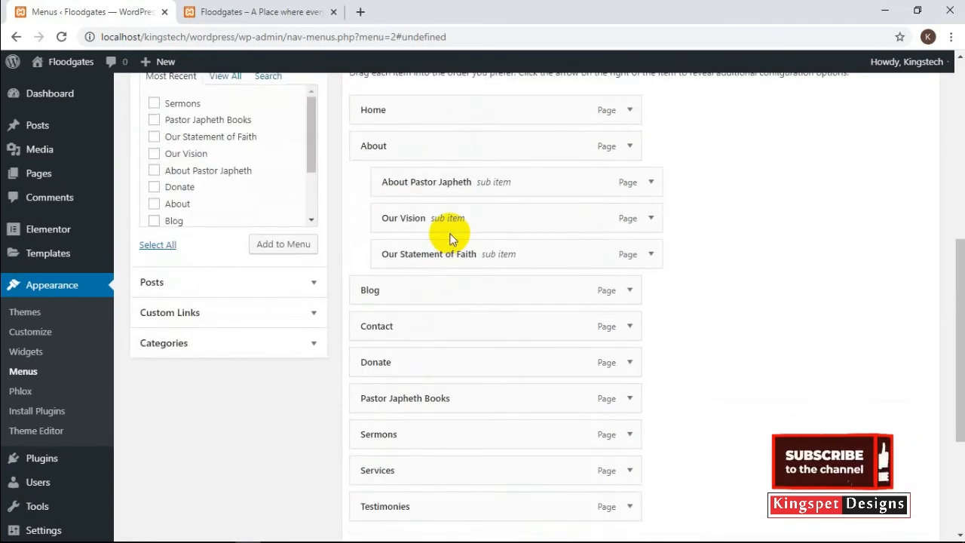
# - Save the rearranged Main Menu with its About sub items
pyautogui.scroll(-4, 609, 255)
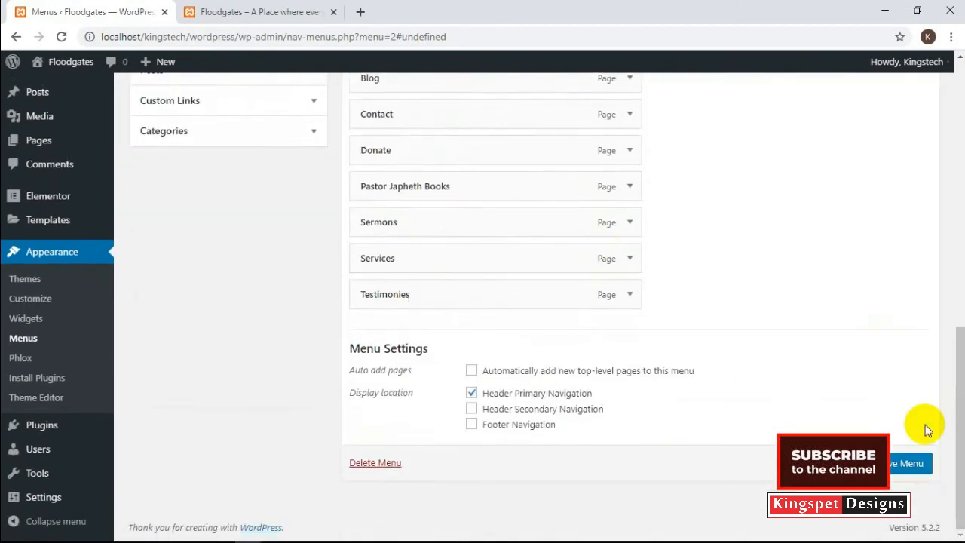
pyautogui.click(908, 463)
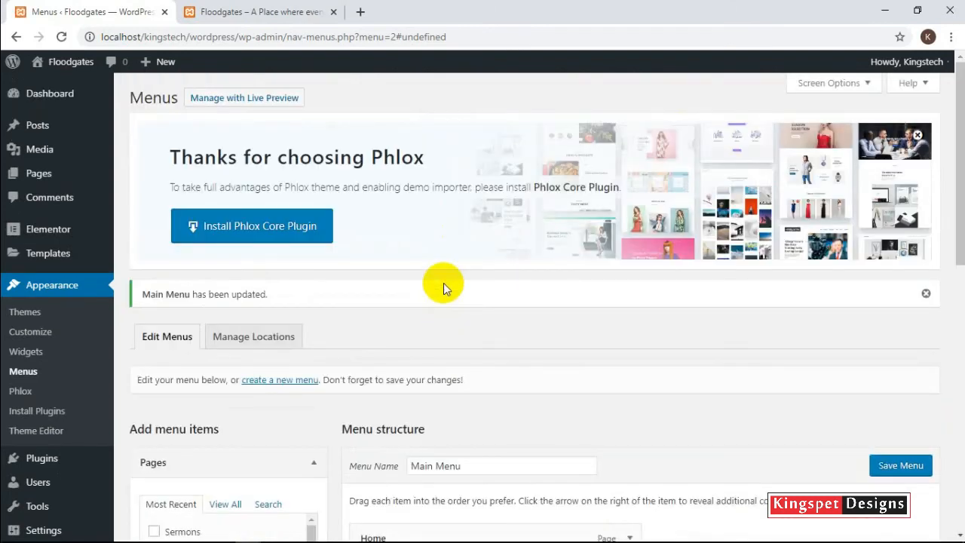
pyautogui.scroll(-3, 441, 286)
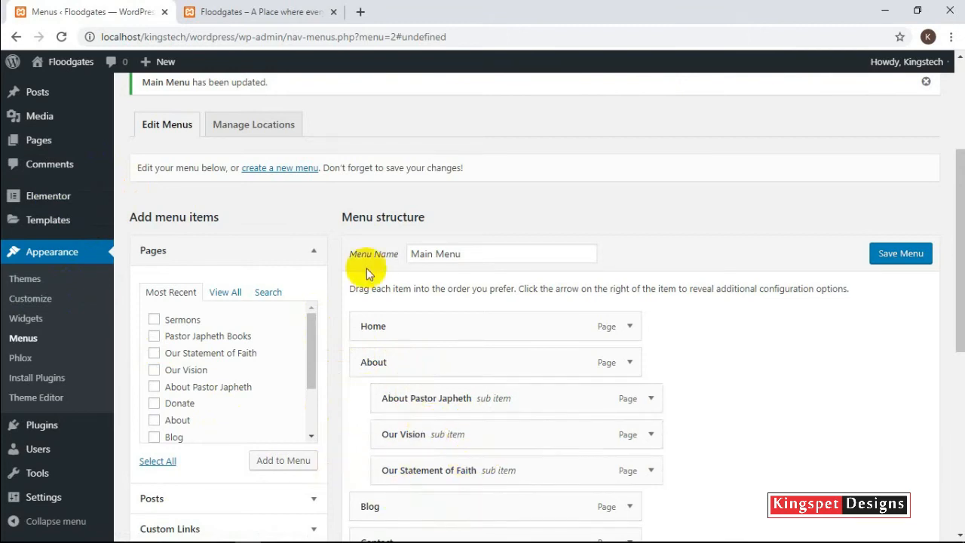
# - Check the item order and the About submenu on the site's front page, and return to the menu editor
pyautogui.click(269, 10)
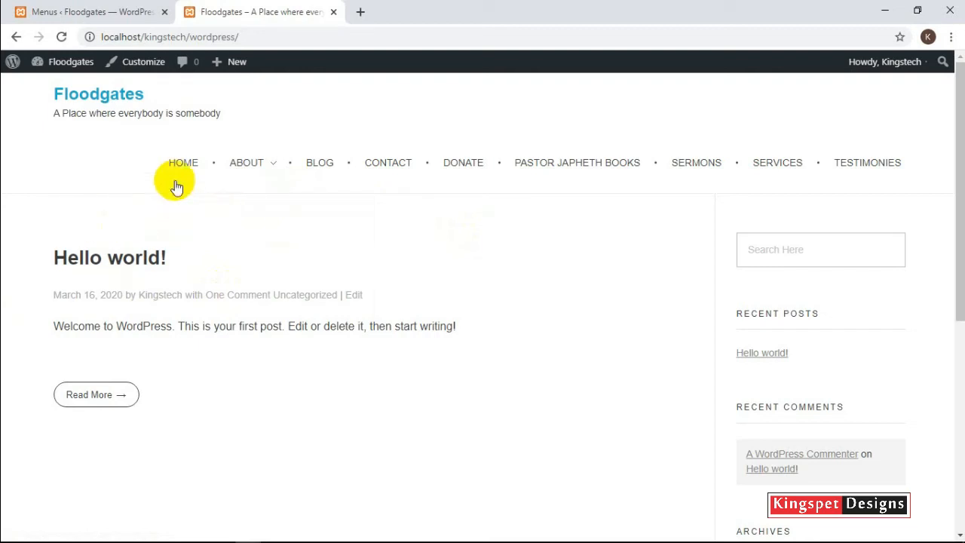
pyautogui.moveTo(248, 165)
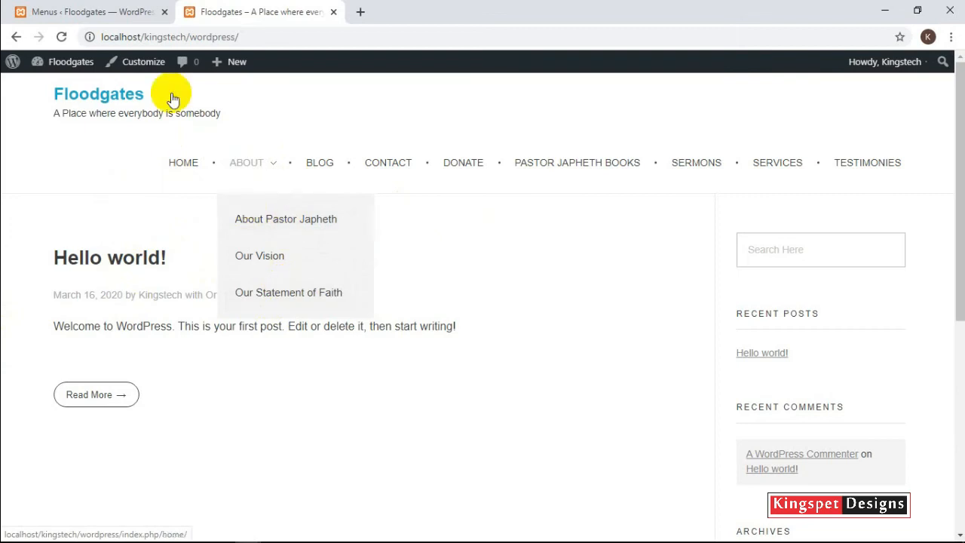
pyautogui.click(117, 11)
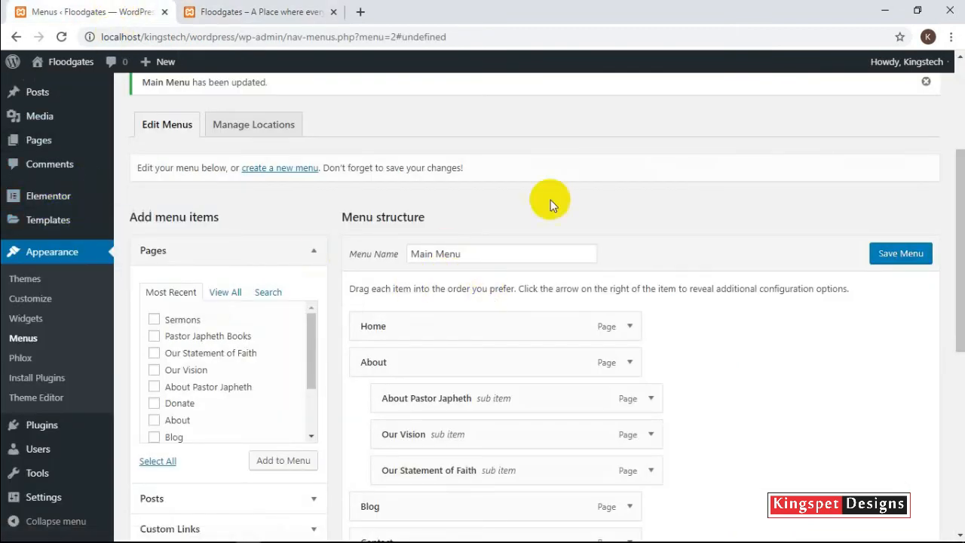
# - Nest Our Statement of Faith one level deeper under Our Vision and save Main Menu
pyautogui.scroll(-2, 556, 201)
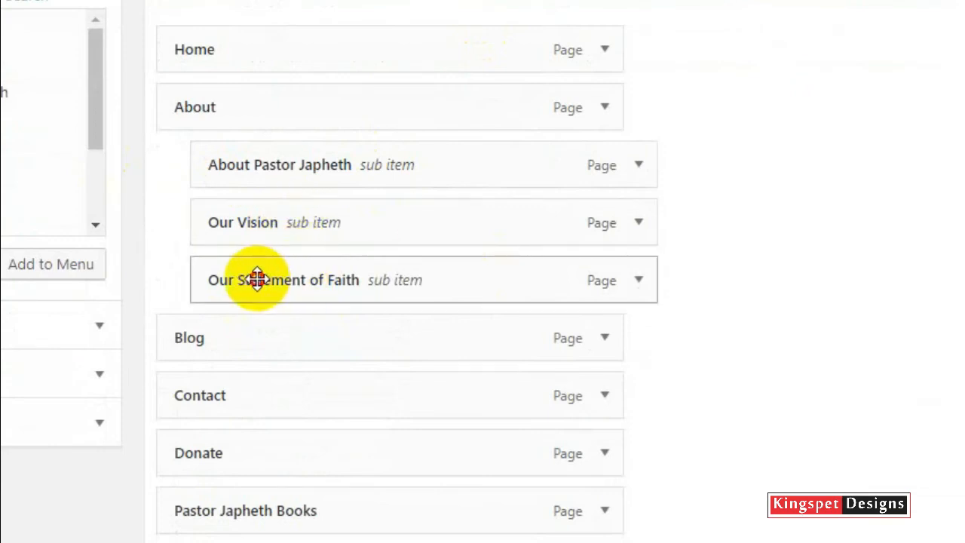
pyautogui.moveTo(256, 281); pyautogui.dragTo(296, 278)
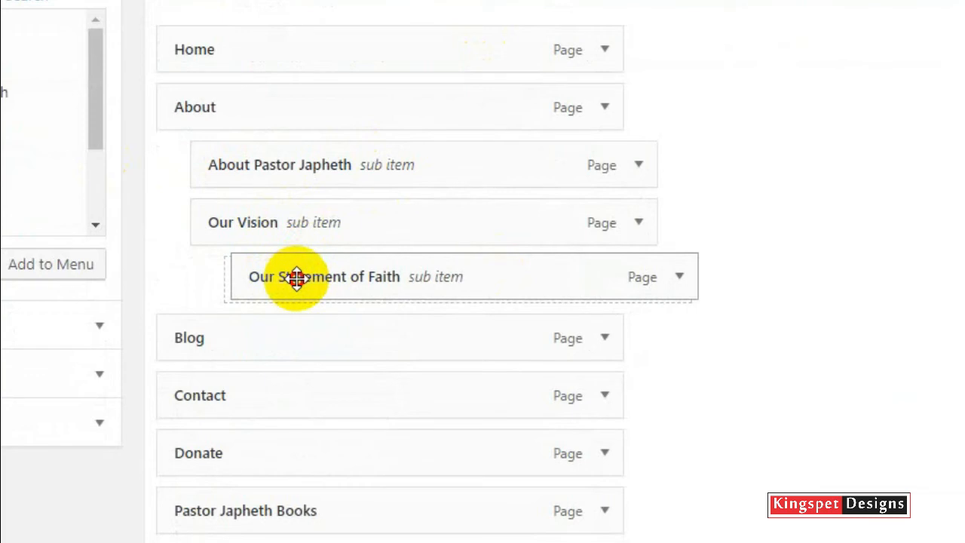
pyautogui.moveTo(296, 278); pyautogui.dragTo(296, 279)
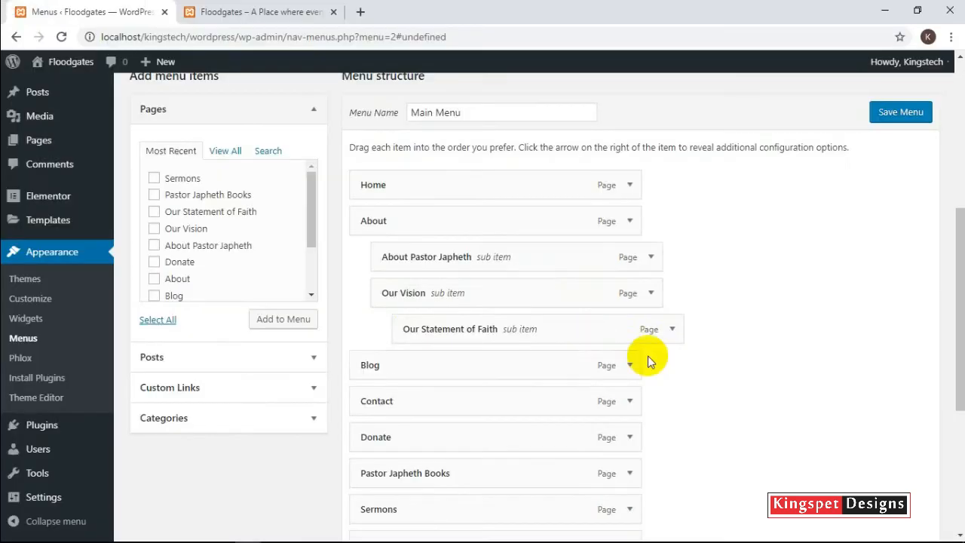
pyautogui.scroll(-4, 650, 361)
pyautogui.click(889, 464)
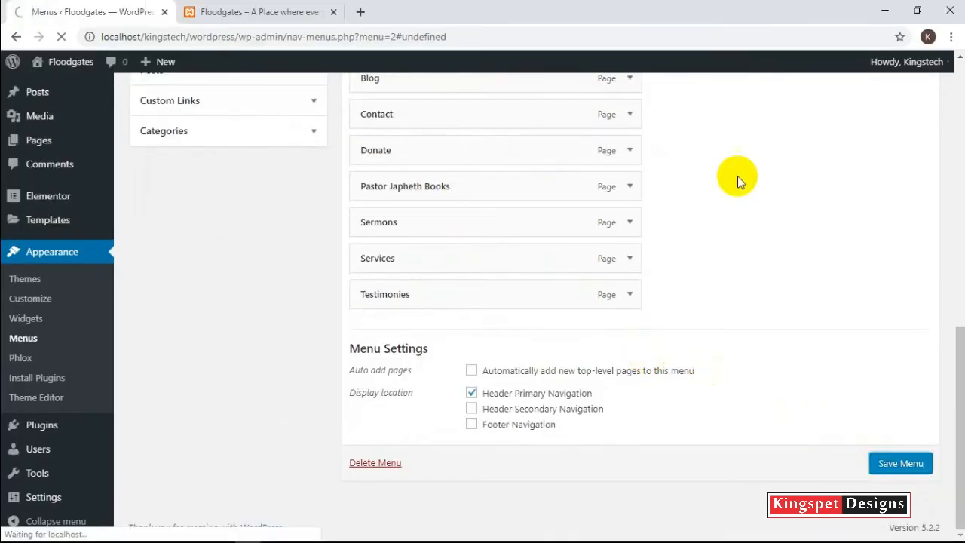
# - On the site's front page, examine the About submenu and the nested submenu of Our Vision
pyautogui.click(251, 23)
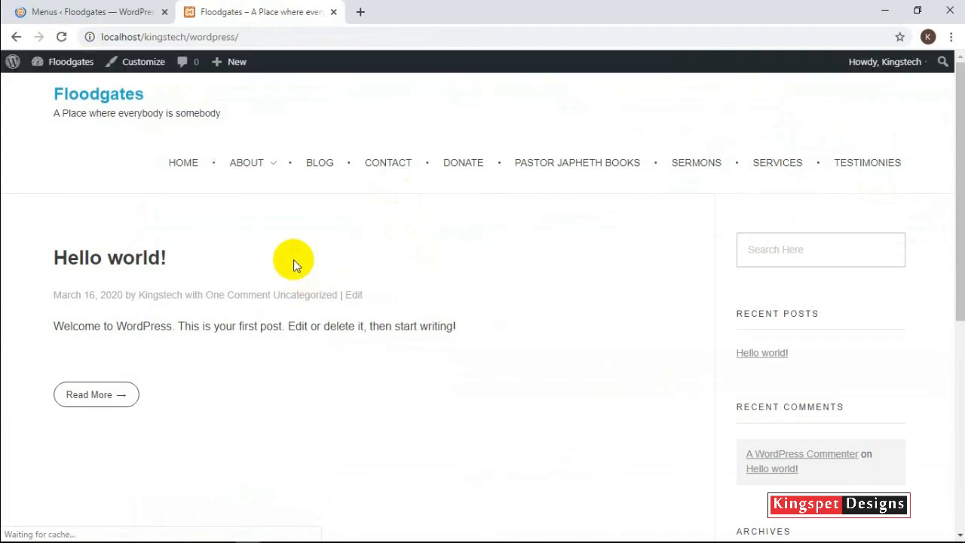
pyautogui.moveTo(260, 166)
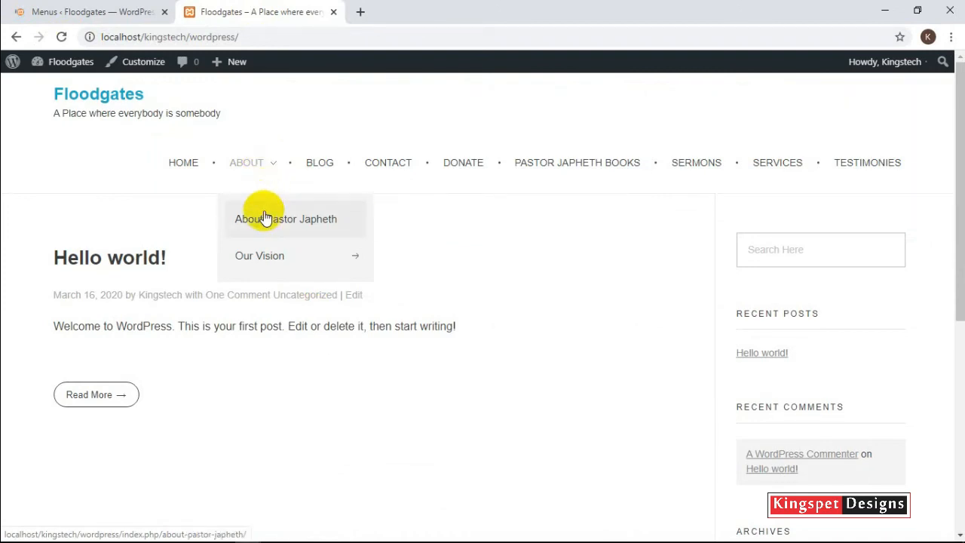
pyautogui.moveTo(259, 259)
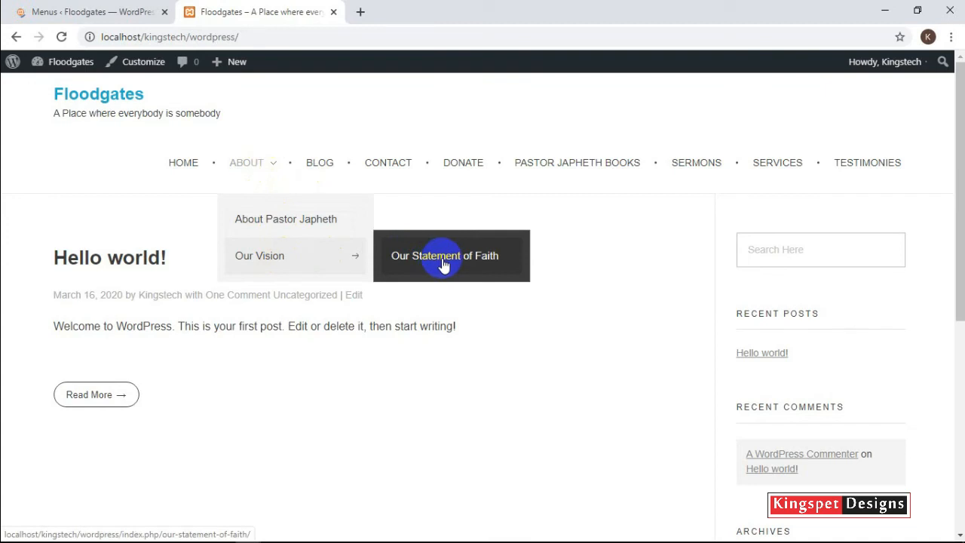
# - Move Our Statement of Faith back to the same level as Our Vision under About and save Main Menu
pyautogui.click(131, 10)
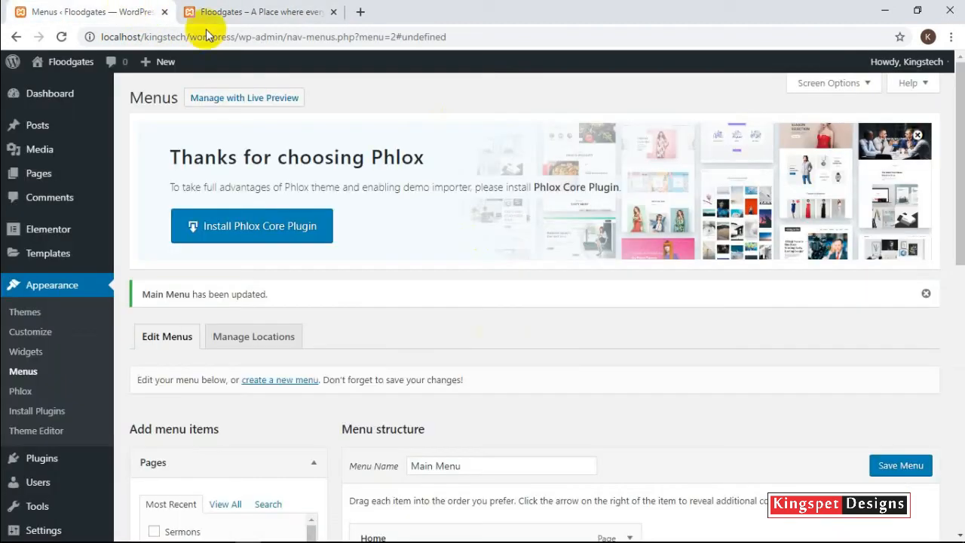
pyautogui.scroll(-7, 555, 390)
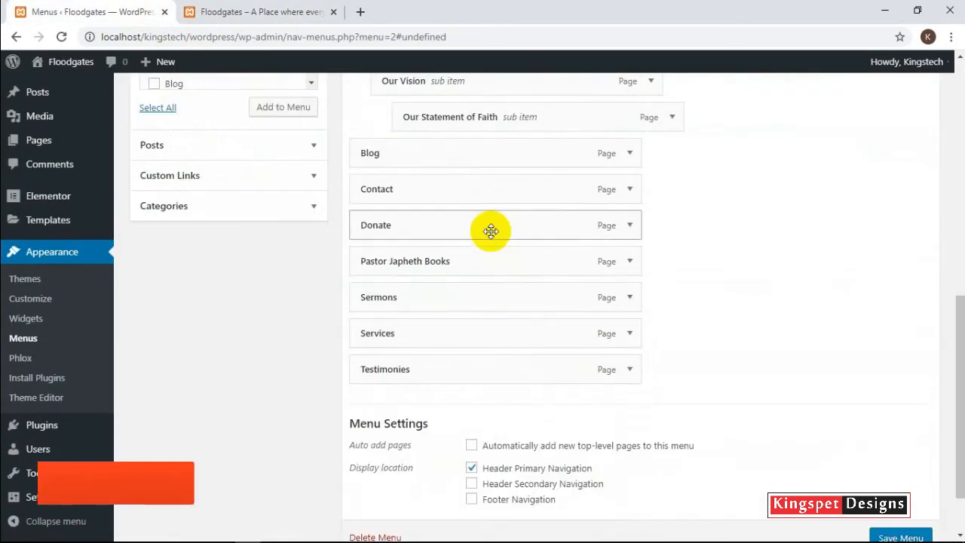
pyautogui.scroll(1, 495, 248)
pyautogui.moveTo(402, 228); pyautogui.dragTo(493, 226)
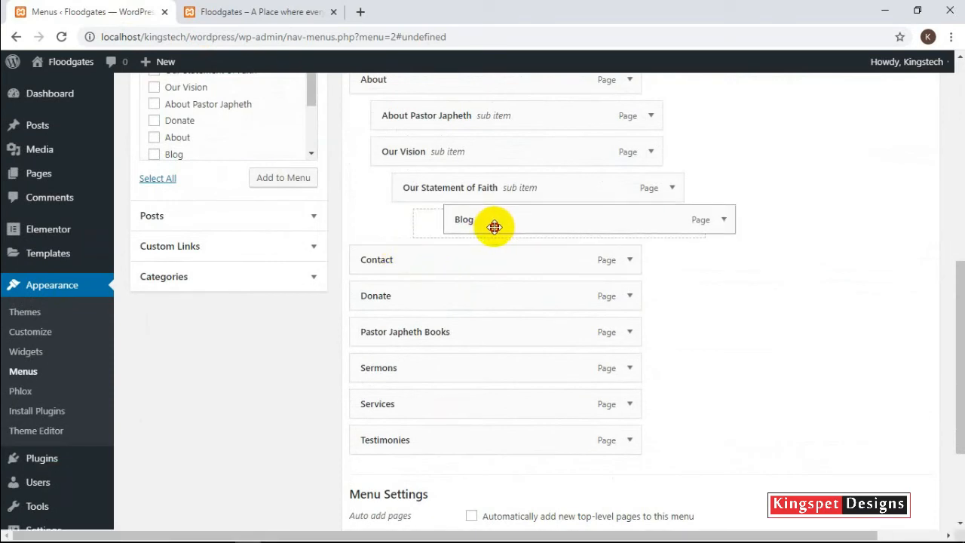
pyautogui.moveTo(493, 226); pyautogui.dragTo(409, 235)
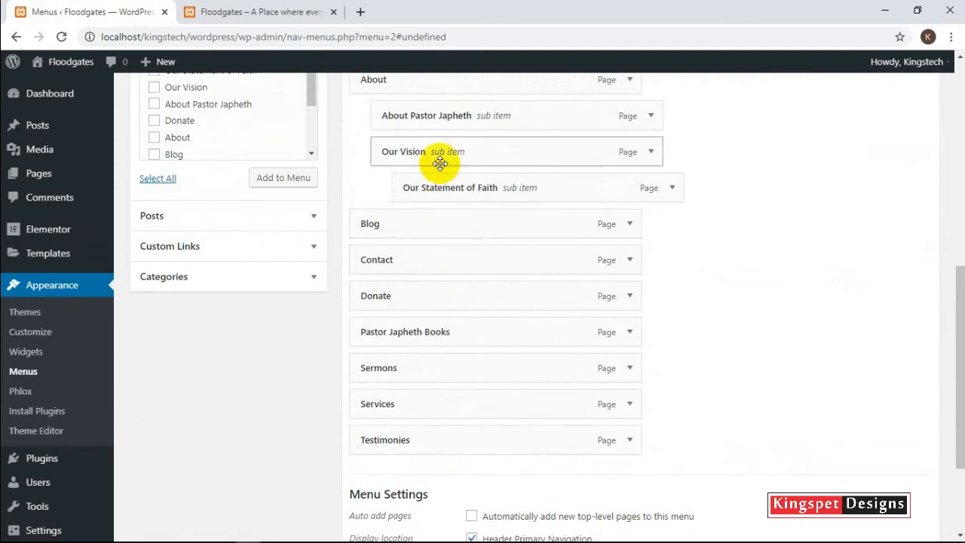
pyautogui.moveTo(528, 186); pyautogui.dragTo(513, 188)
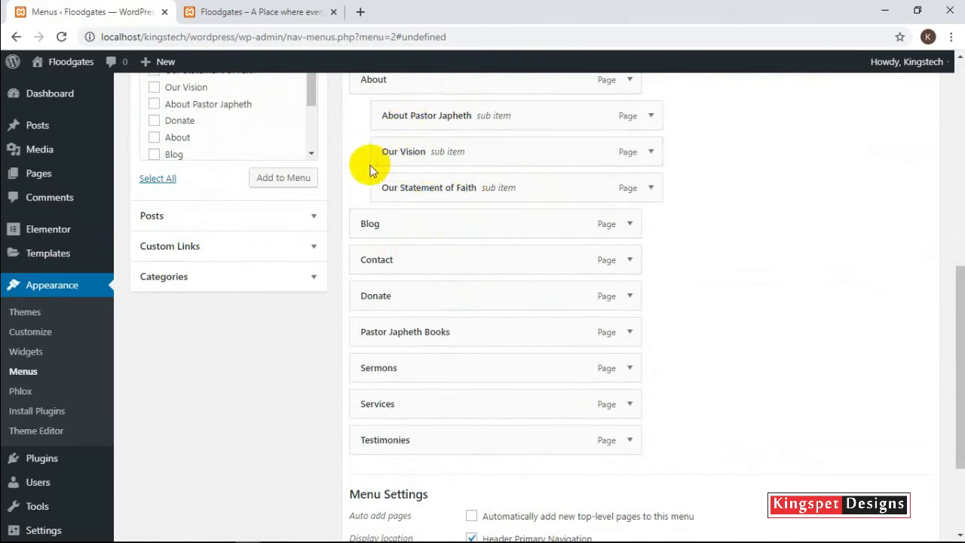
pyautogui.scroll(-2, 874, 407)
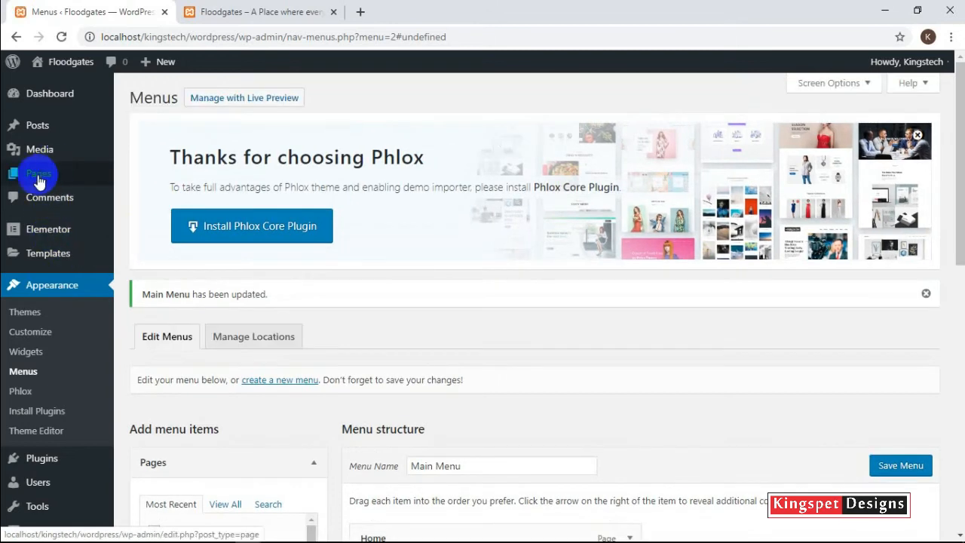
# - Create a new page titled Online Store and publish it
pyautogui.moveTo(39, 181)
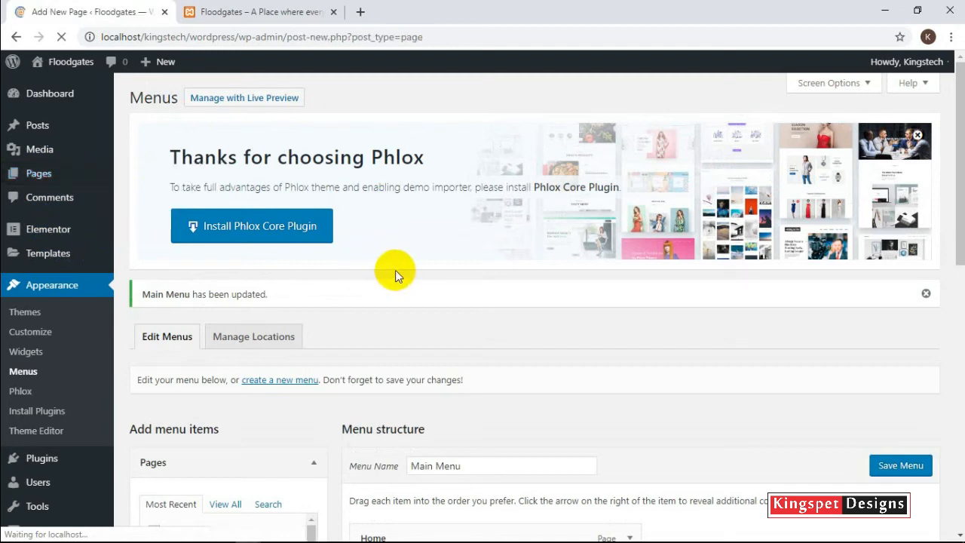
pyautogui.write('Olo')
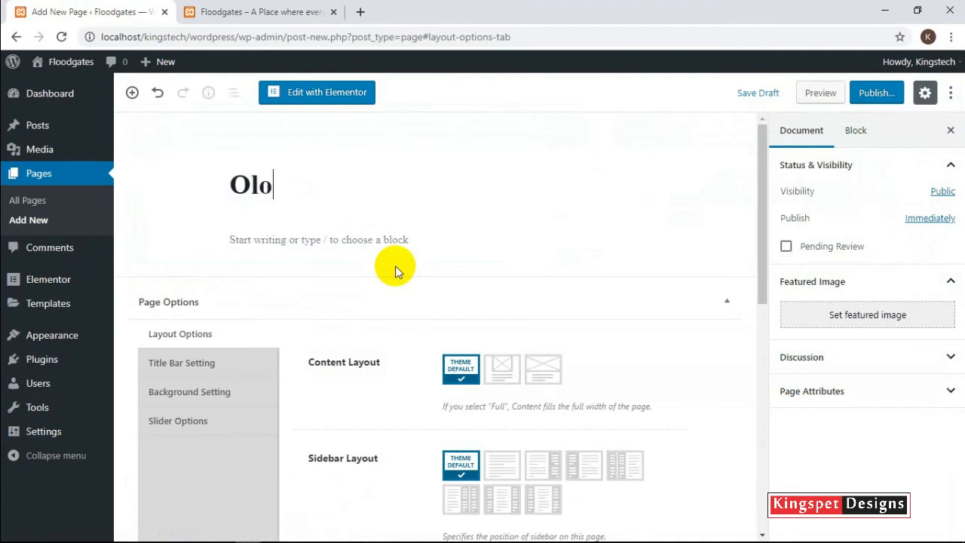
pyautogui.press('BackSpace')
pyautogui.press('BackSpace')
pyautogui.write('nline Store')
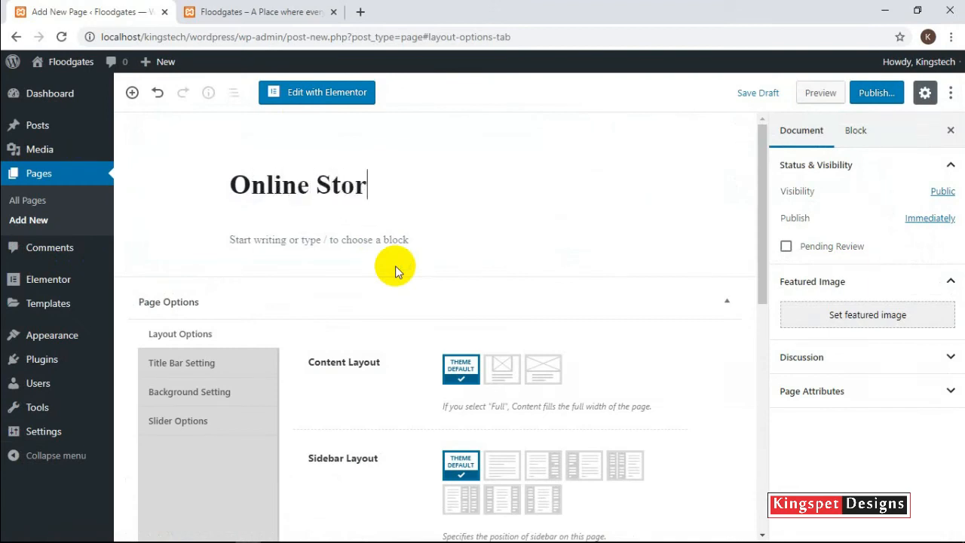
pyautogui.click(871, 95)
pyautogui.click(874, 94)
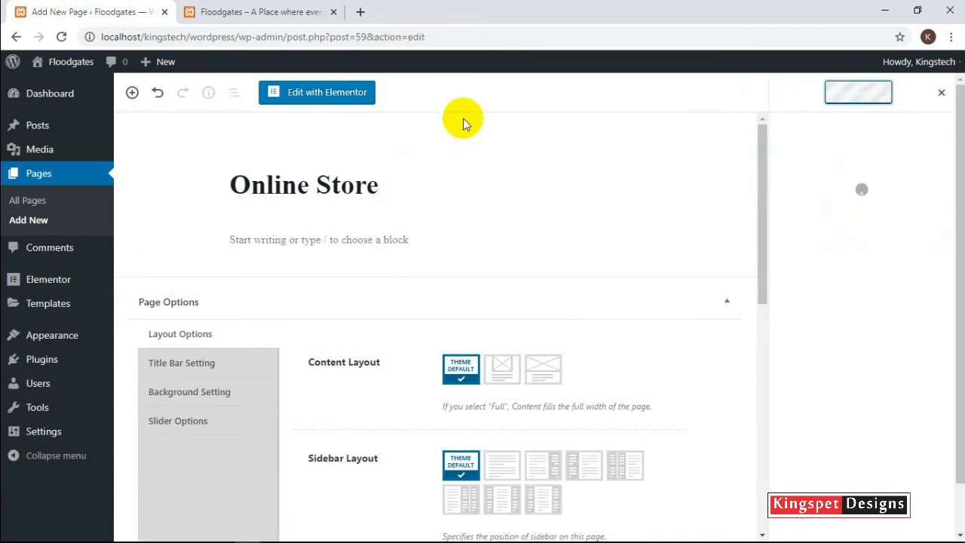
# - Check the list of all pages for Online Store, and open the menu editor
pyautogui.click(21, 202)
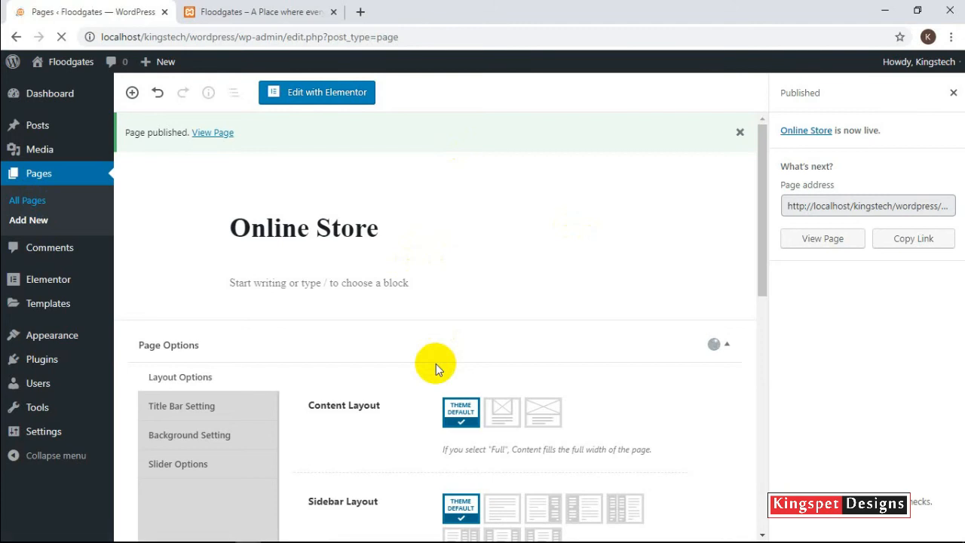
pyautogui.scroll(-5, 517, 276)
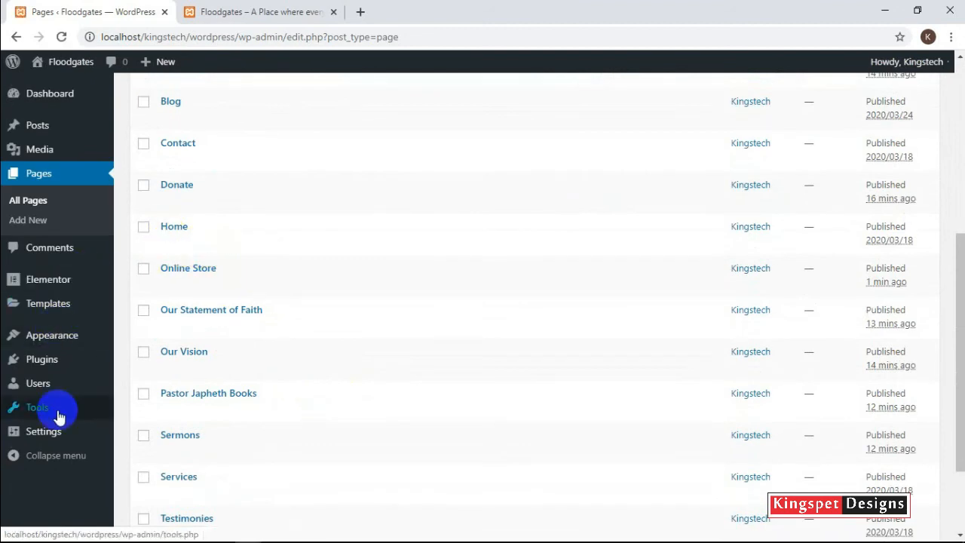
pyautogui.moveTo(53, 336)
pyautogui.click(160, 396)
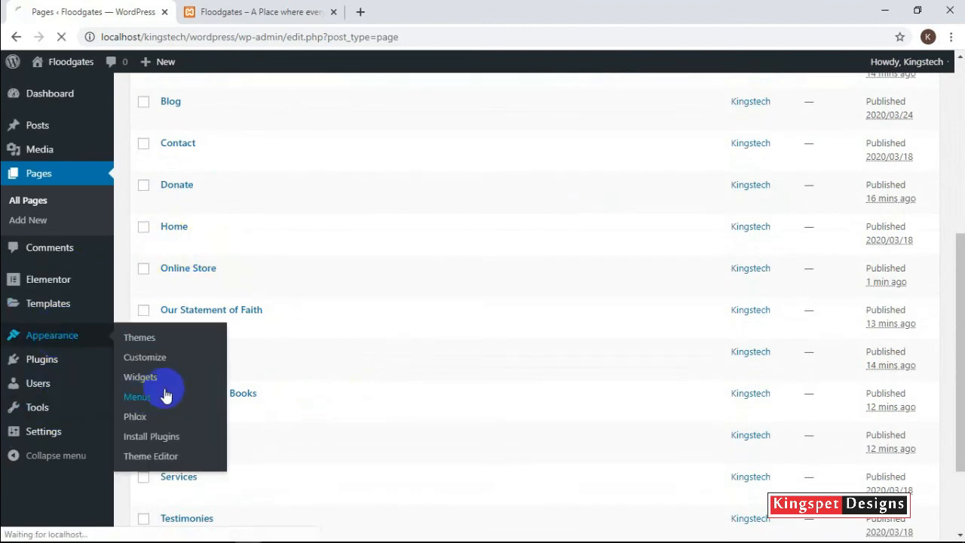
# - Reload the site's front page, check whether its header menu includes Online Store, and return to the menu editor
pyautogui.click(262, 7)
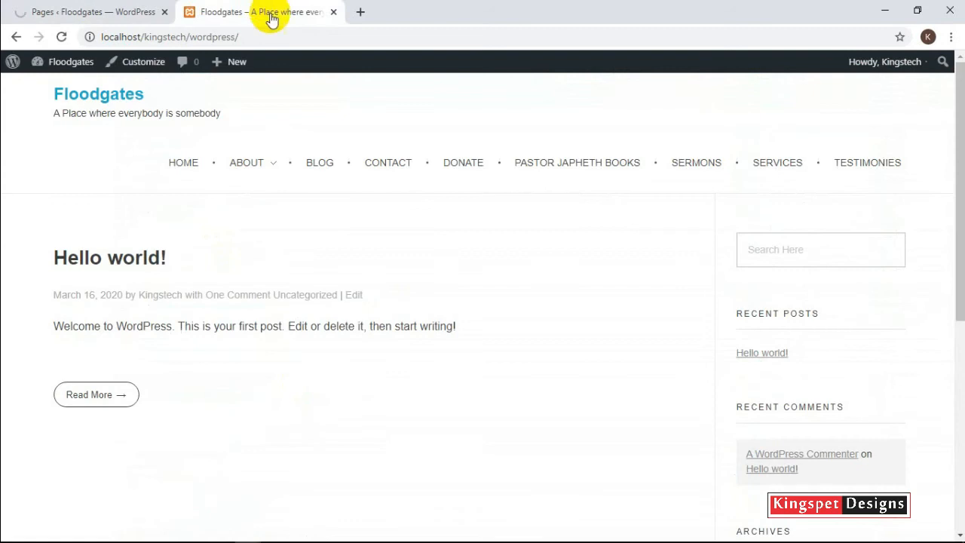
pyautogui.click(62, 37)
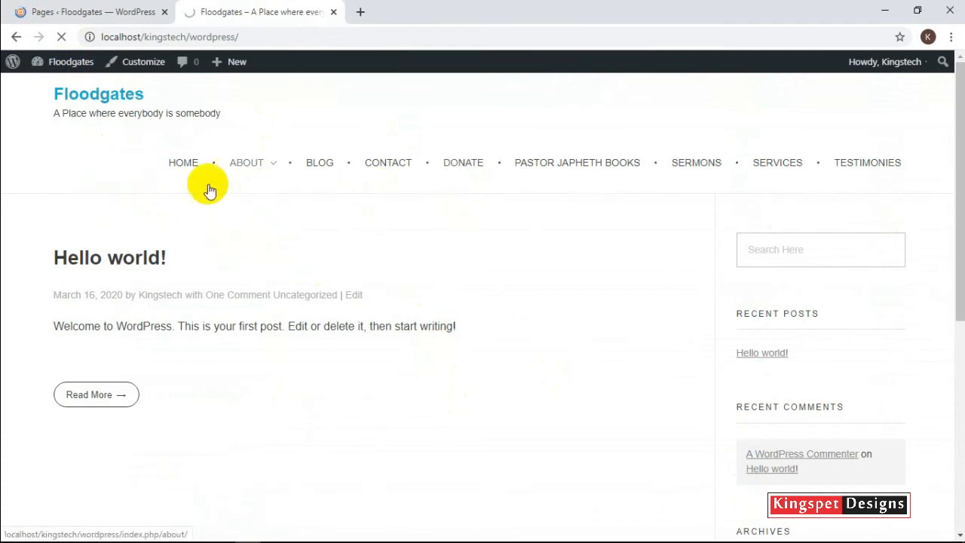
pyautogui.moveTo(273, 171)
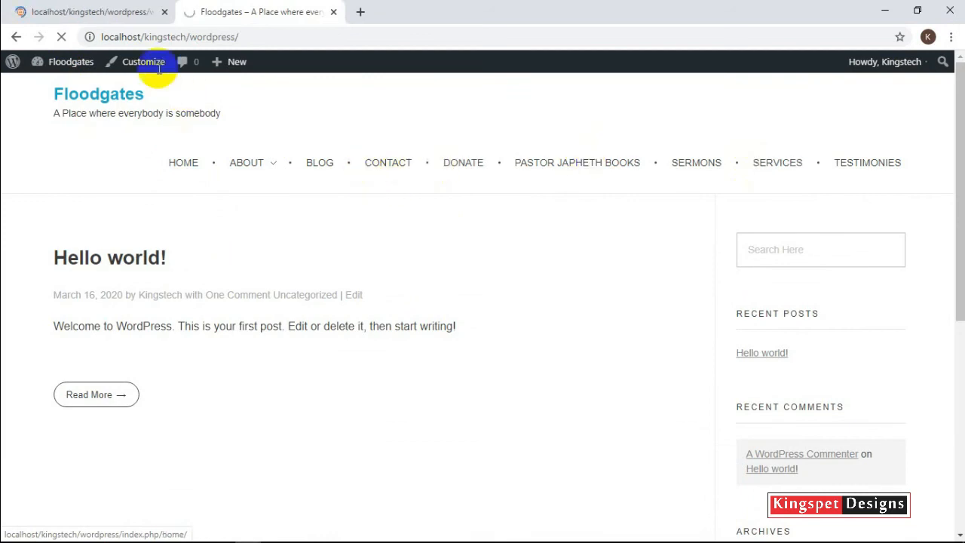
pyautogui.click(113, 9)
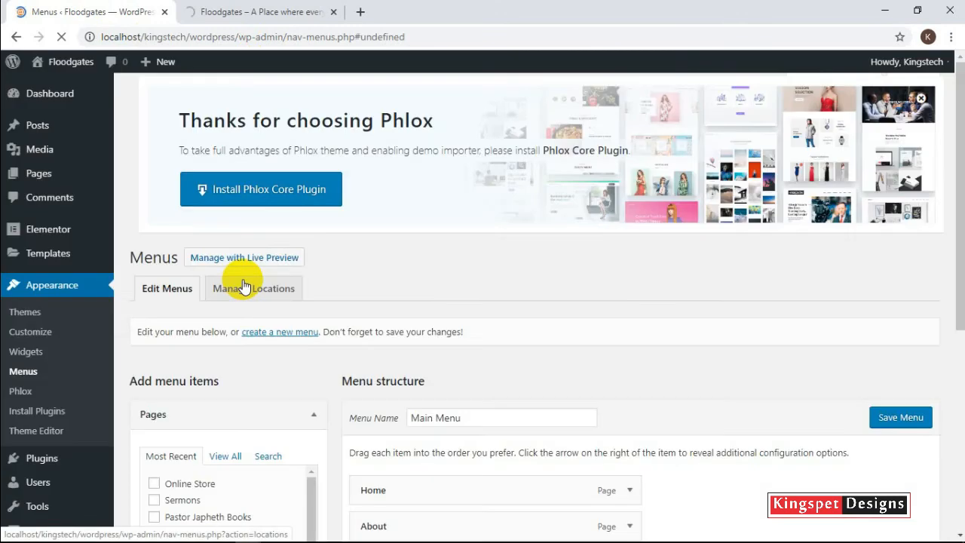
# - Add the Online Store page to Main Menu as a top-level item after Testimonies
pyautogui.scroll(-3, 490, 278)
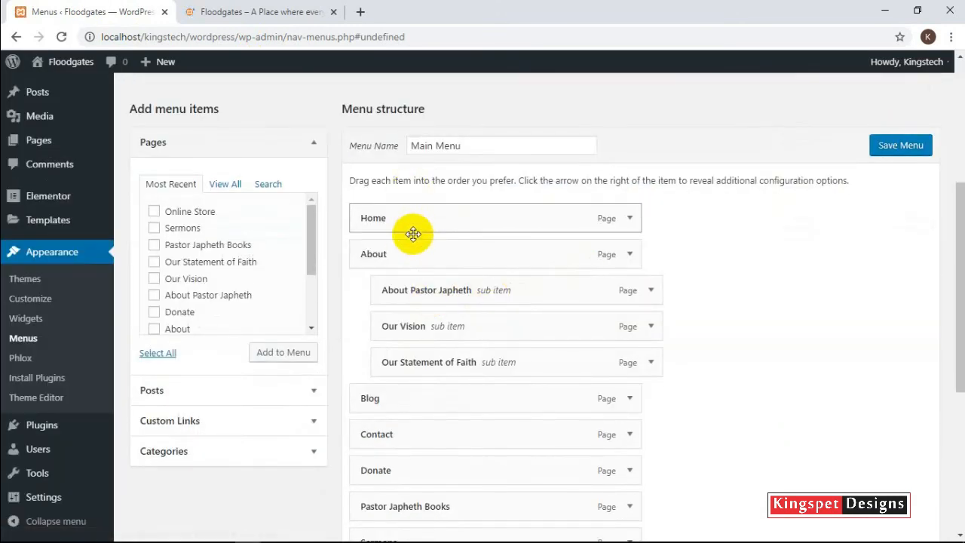
pyautogui.scroll(-1, 415, 221)
pyautogui.scroll(-2, 415, 223)
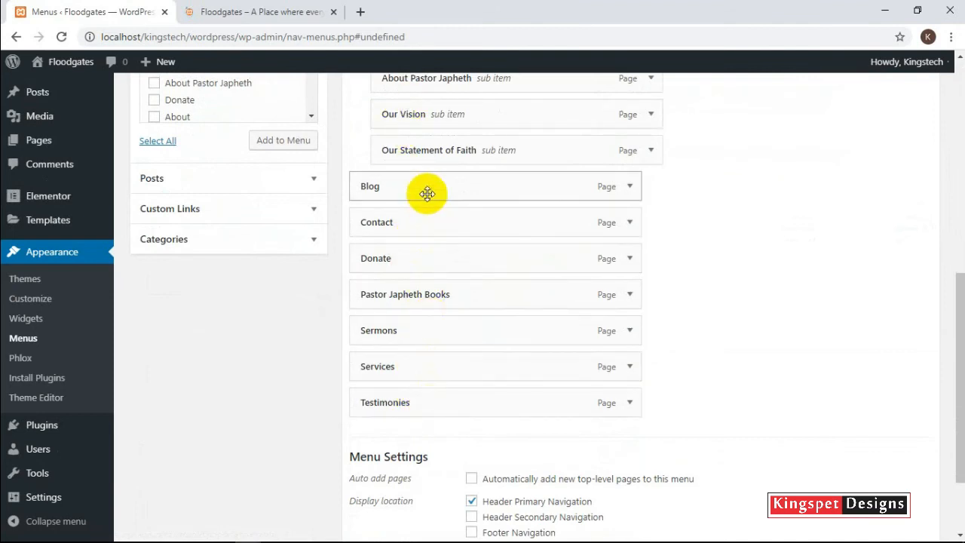
pyautogui.scroll(2, 426, 190)
pyautogui.scroll(1, 427, 193)
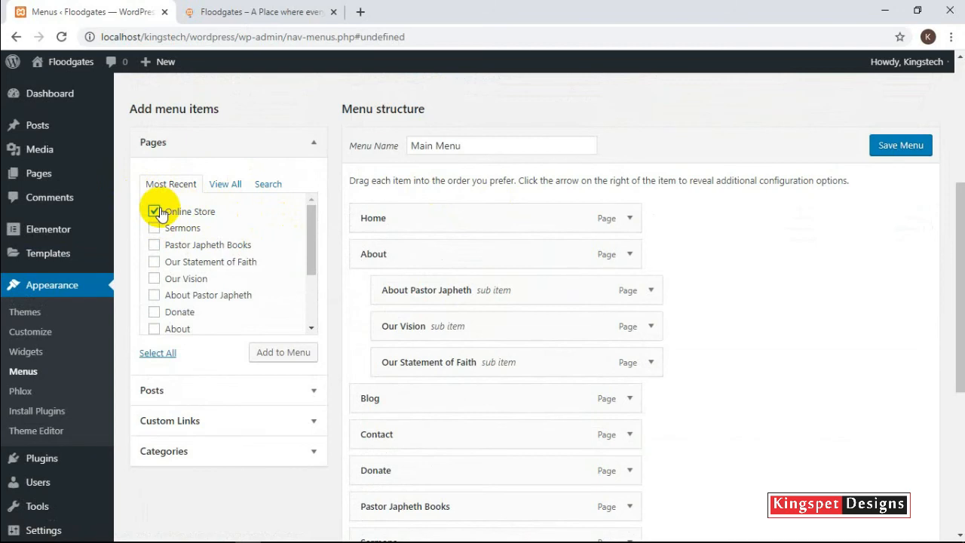
pyautogui.click(284, 353)
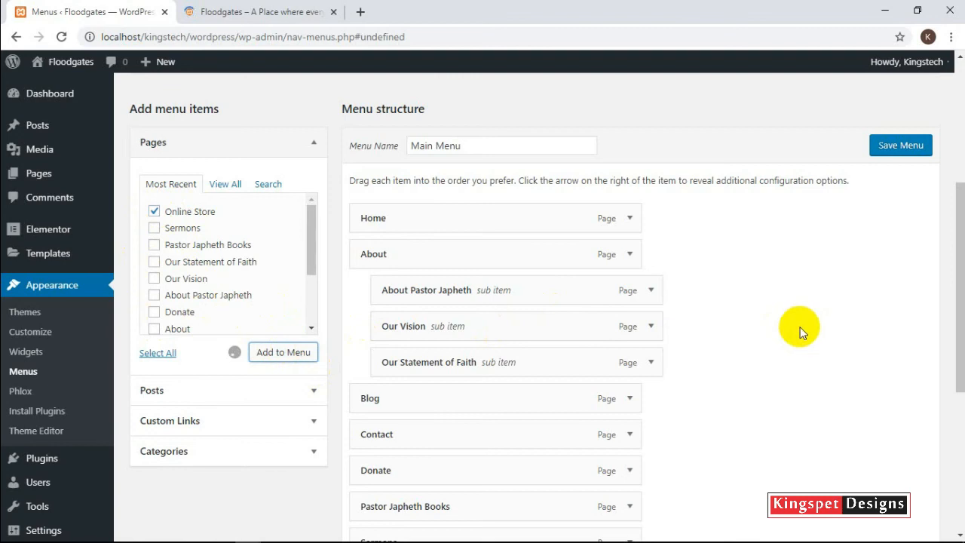
pyautogui.scroll(-4, 774, 329)
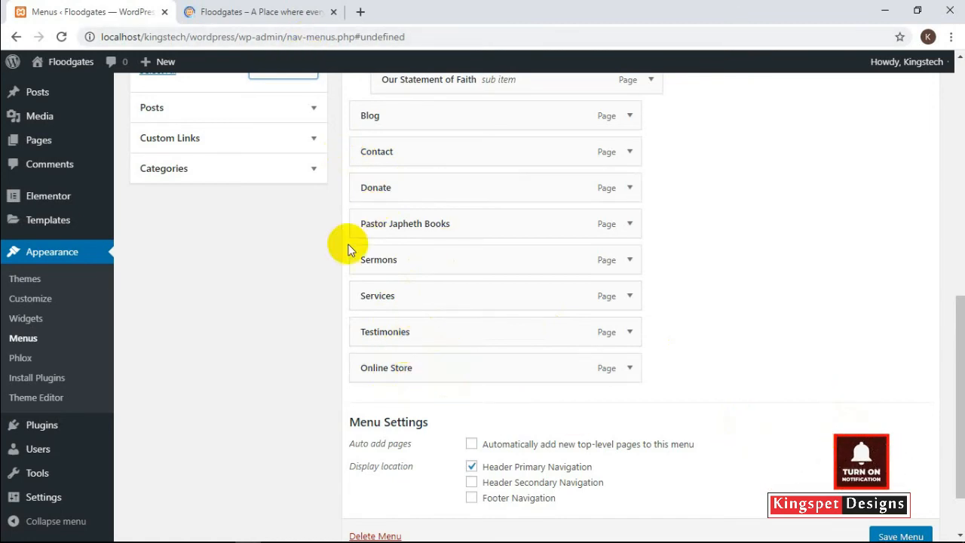
# - Reload the front page to check its header menu while the Online Store addition is still unsaved, and return to the menu editor
pyautogui.click(238, 12)
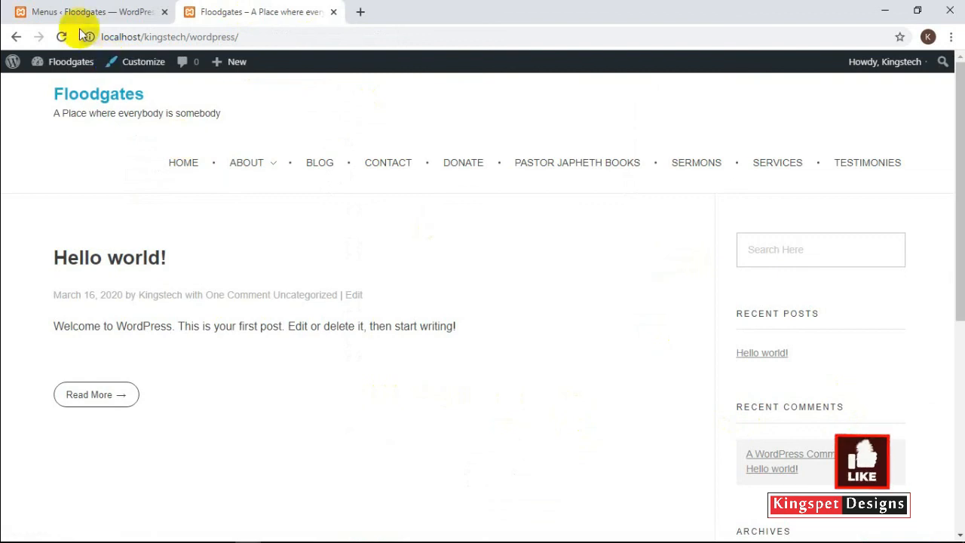
pyautogui.click(61, 38)
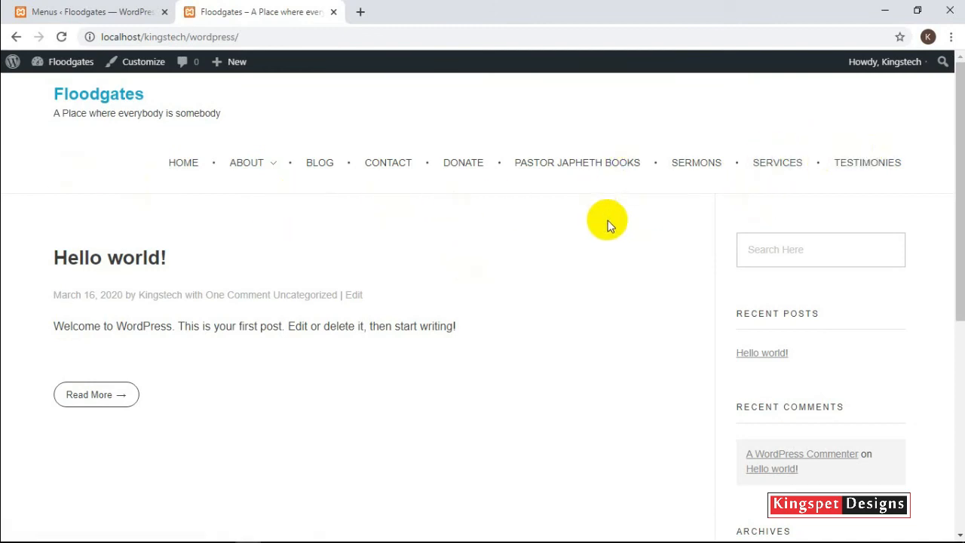
pyautogui.click(147, 10)
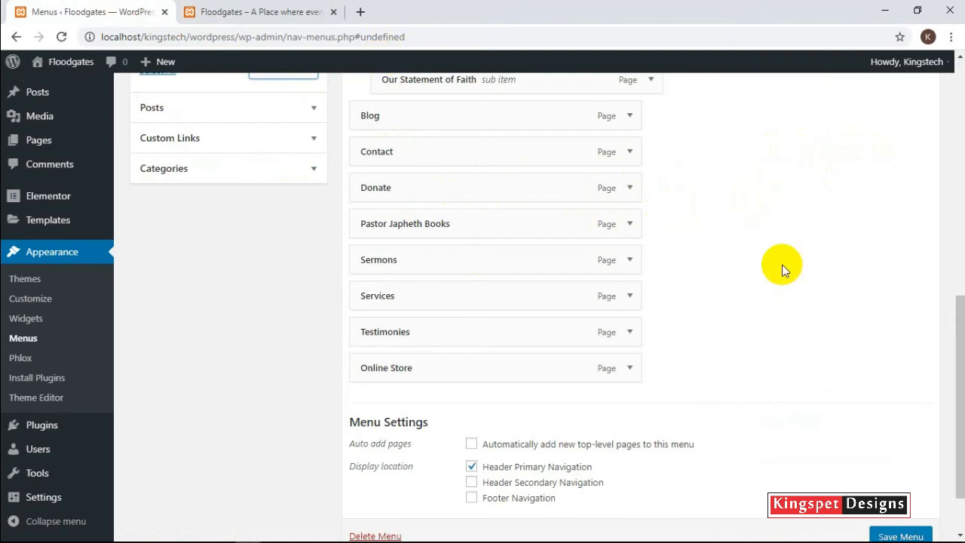
# - Save Main Menu with the added Online Store item and check it on the reloaded front page
pyautogui.scroll(-2, 779, 276)
pyautogui.click(886, 463)
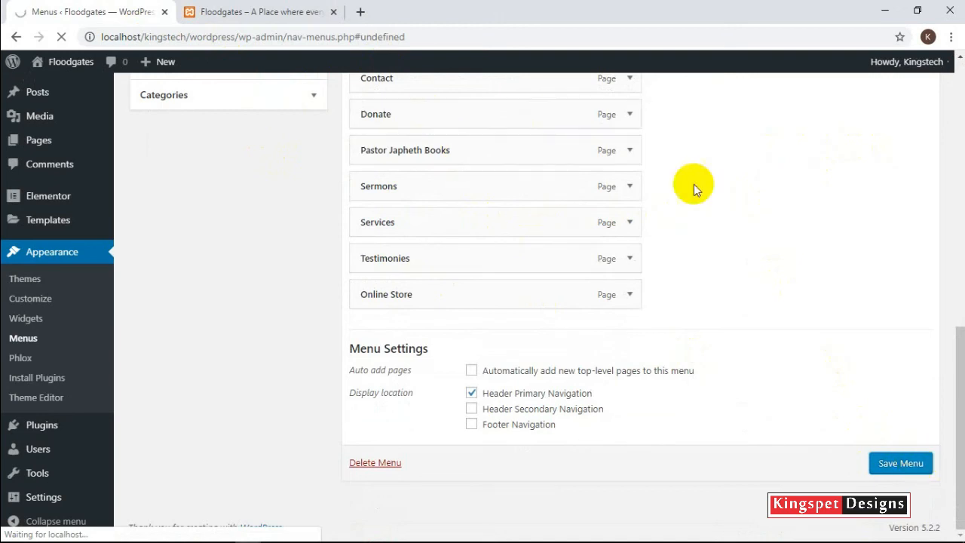
pyautogui.click(241, 6)
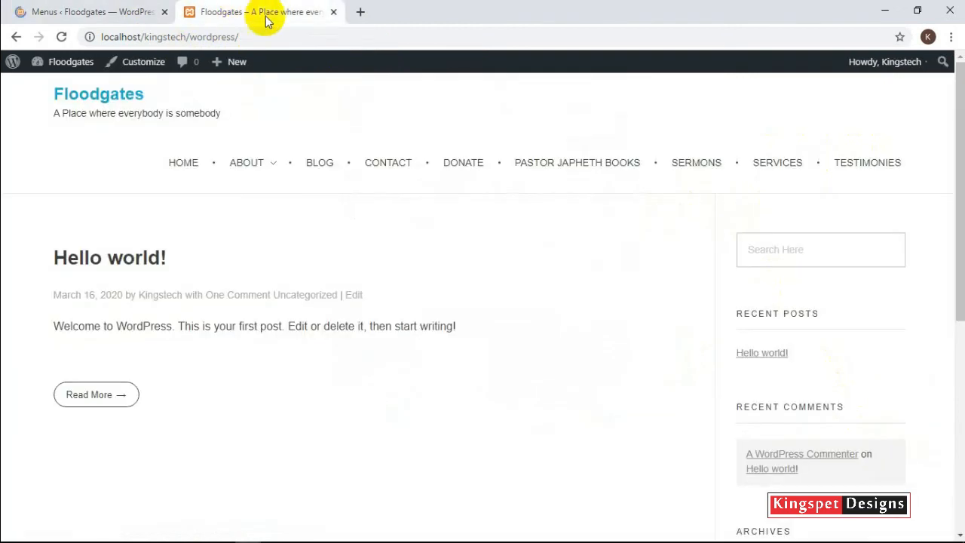
pyautogui.click(61, 37)
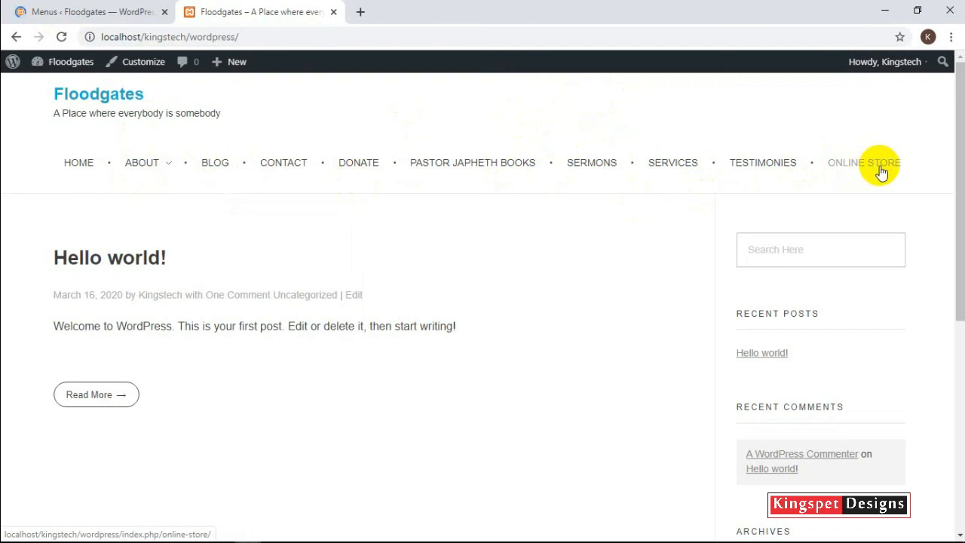
# - In Main Menu, move Online Store between Contact and Donate, and move Services ahead of Blog
pyautogui.click(70, 8)
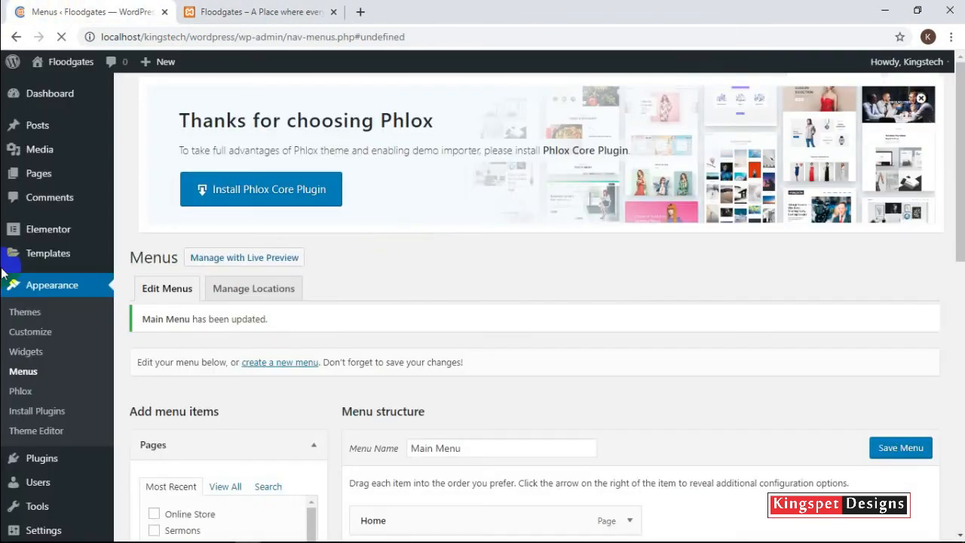
pyautogui.scroll(-8, 651, 299)
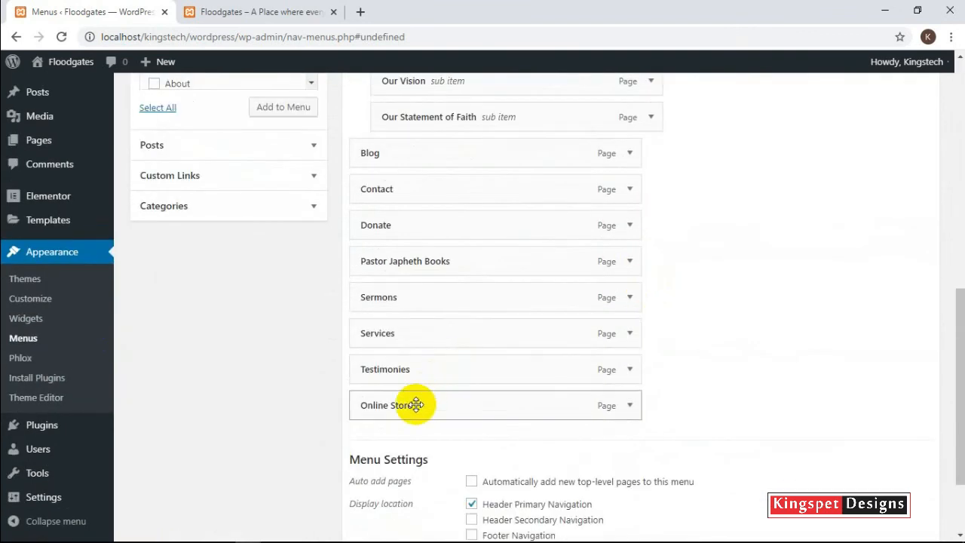
pyautogui.moveTo(416, 409); pyautogui.dragTo(358, 224)
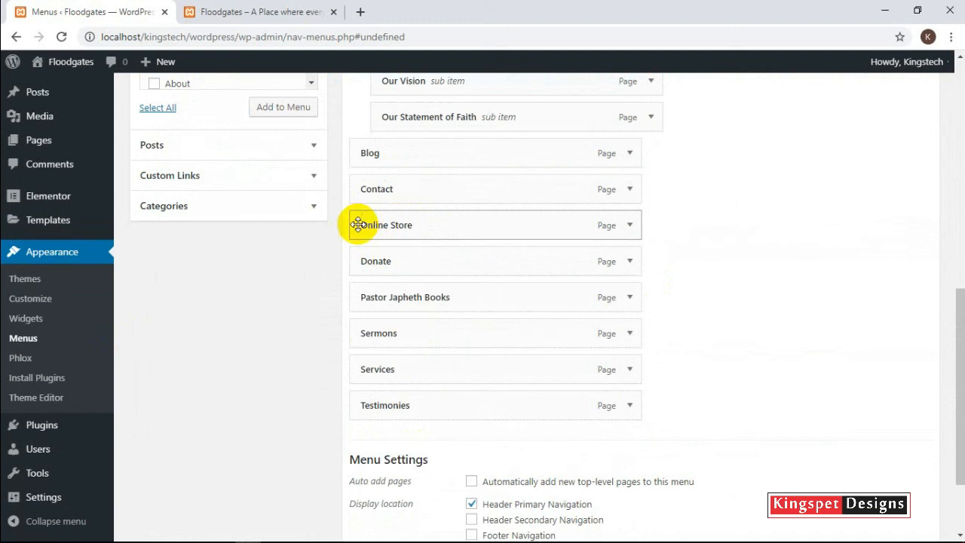
pyautogui.scroll(2, 418, 143)
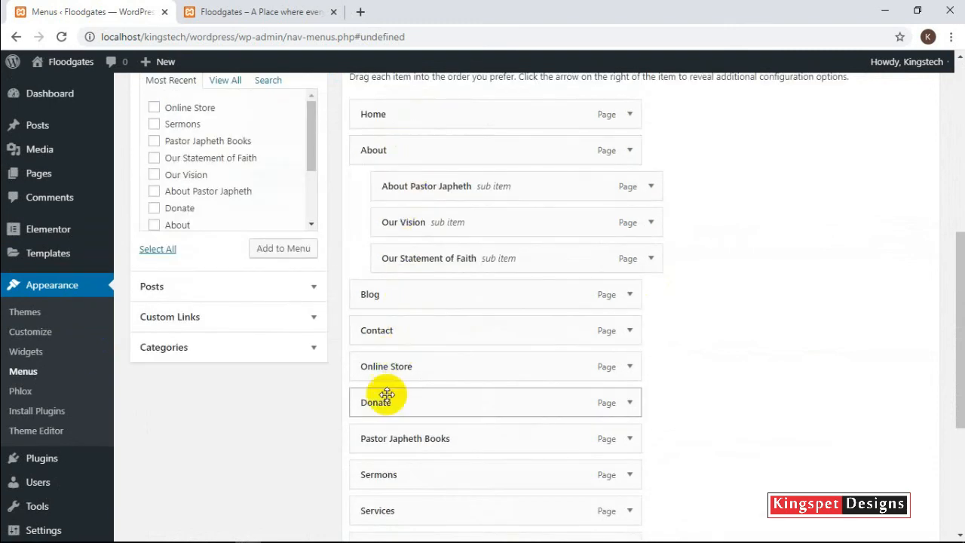
pyautogui.moveTo(399, 508); pyautogui.dragTo(397, 293)
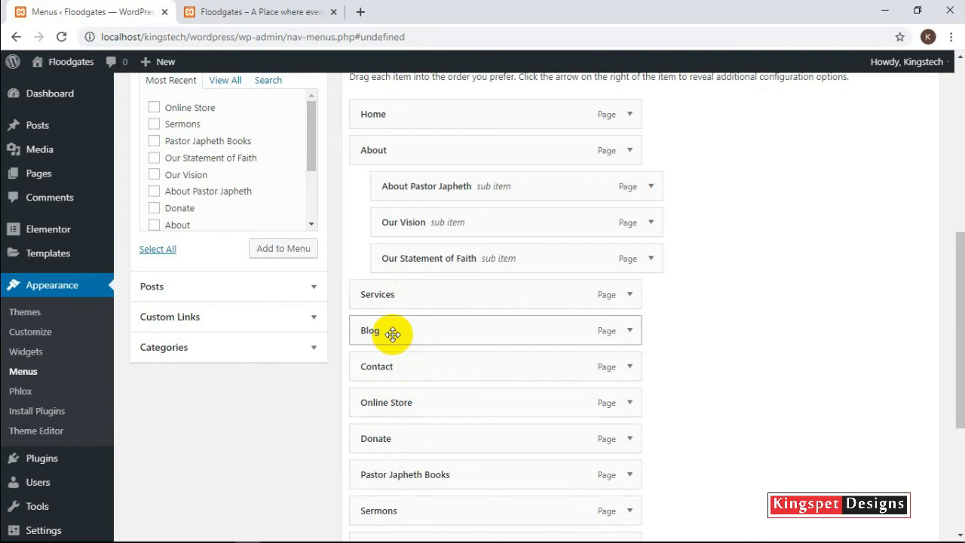
# - Move Online Store directly after Blog and nest the pastor's books item and Sermons under it as sub items
pyautogui.moveTo(398, 402); pyautogui.dragTo(405, 367)
pyautogui.moveTo(409, 471); pyautogui.dragTo(435, 400)
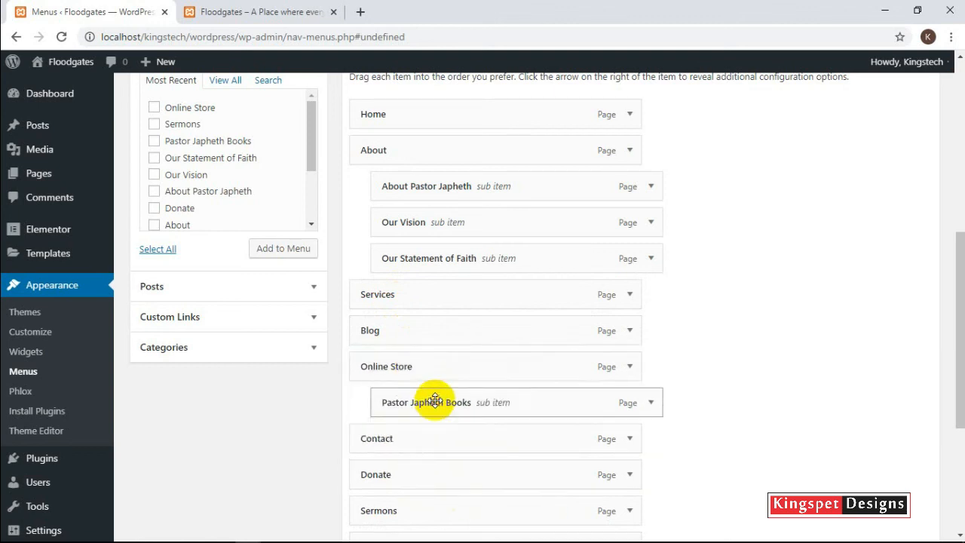
pyautogui.moveTo(412, 508); pyautogui.dragTo(437, 436)
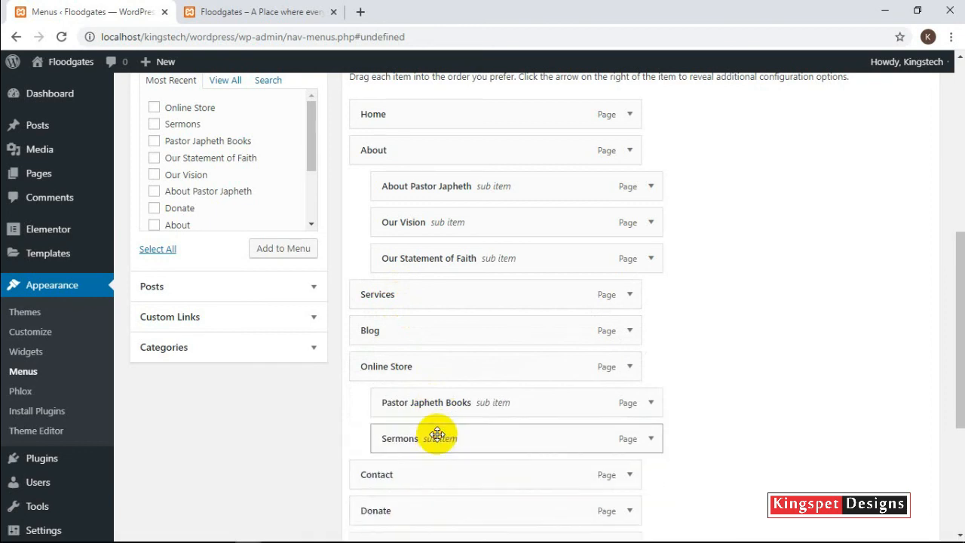
# - Save Main Menu with the nested Online Store items and check the header items and submenus on the reloaded front page
pyautogui.scroll(-3, 437, 435)
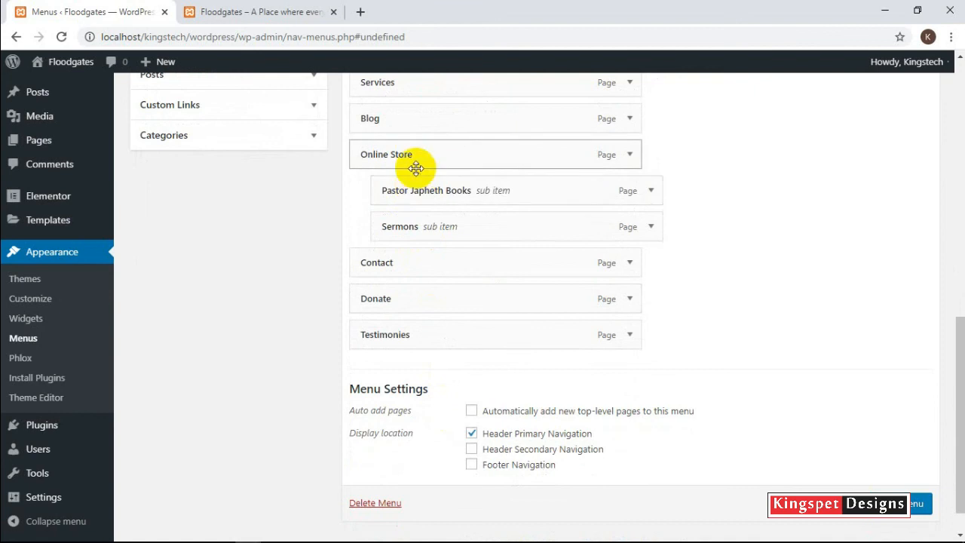
pyautogui.moveTo(75, 537)
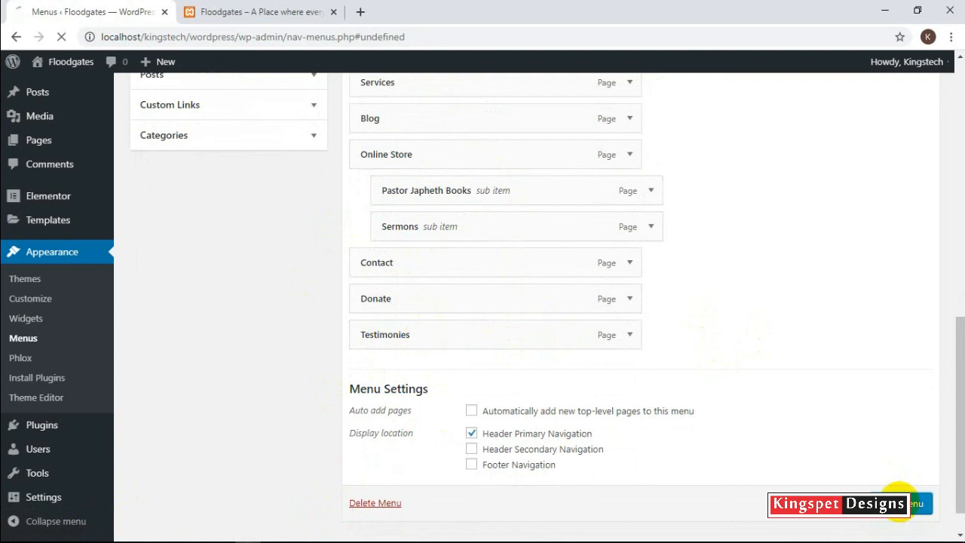
pyautogui.scroll(1, 726, 247)
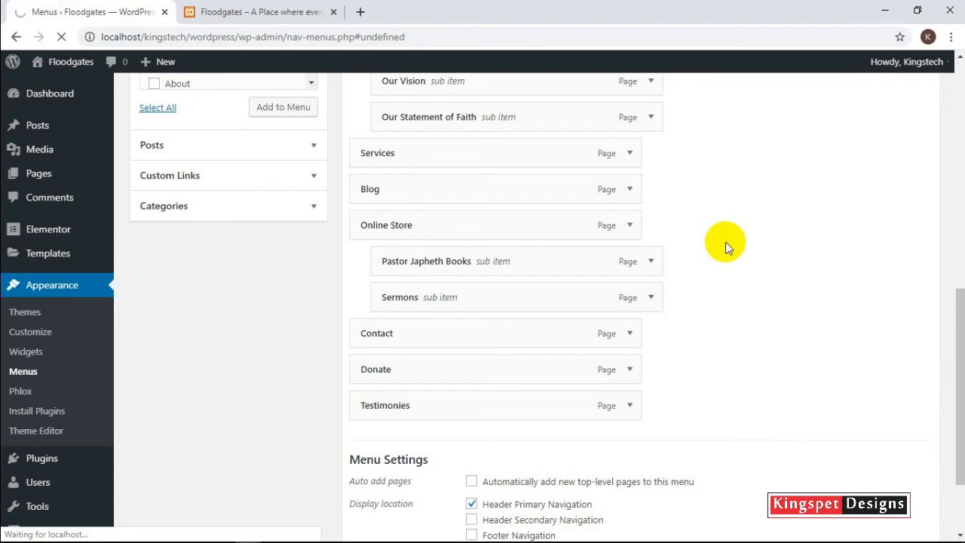
pyautogui.click(272, 11)
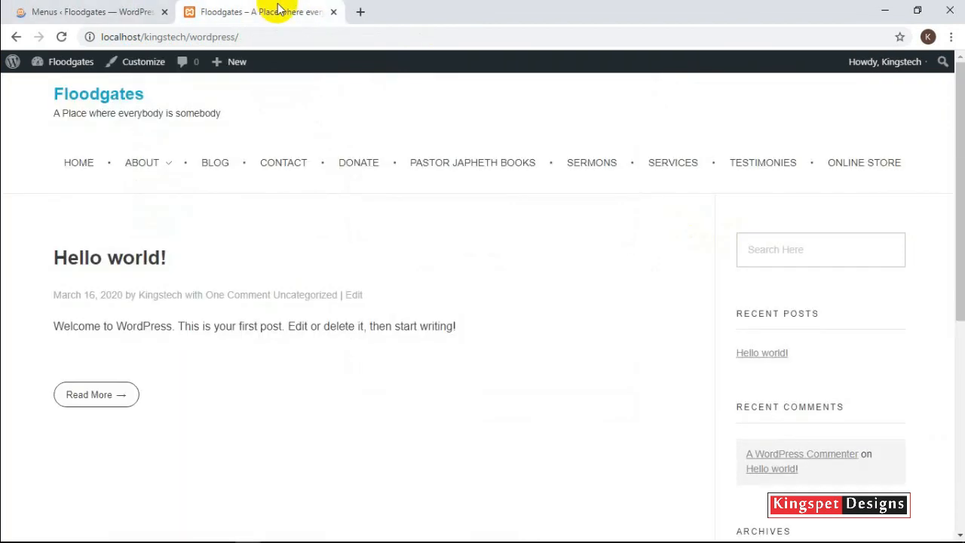
pyautogui.click(62, 37)
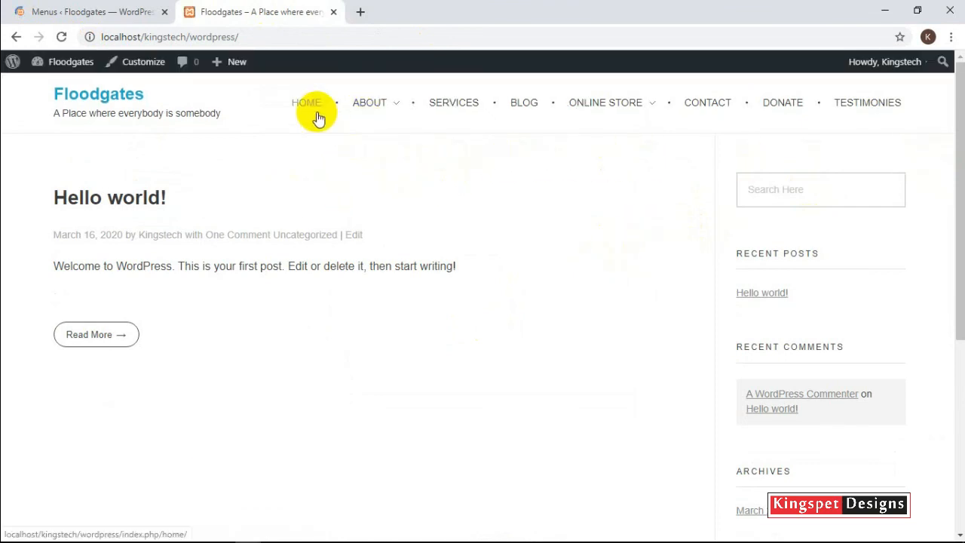
pyautogui.moveTo(407, 110)
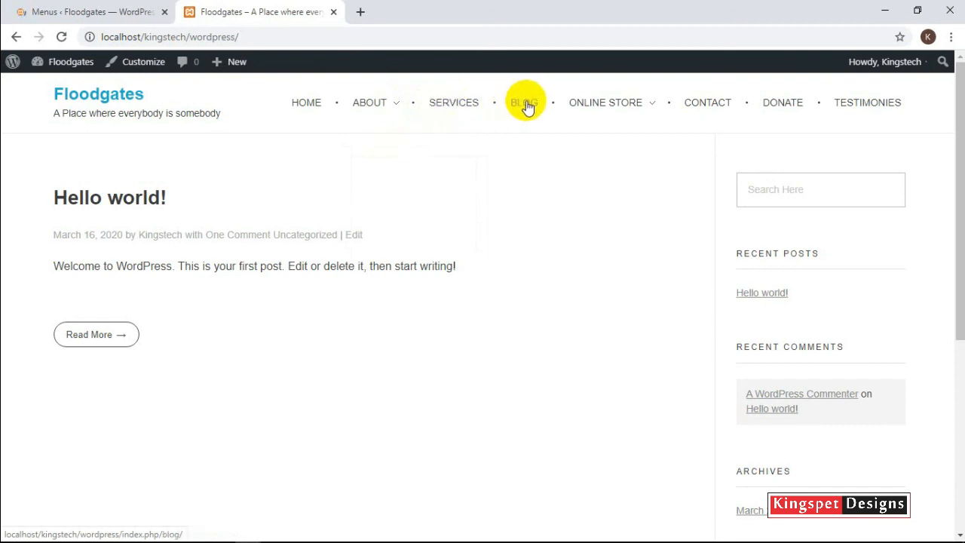
pyautogui.moveTo(609, 104)
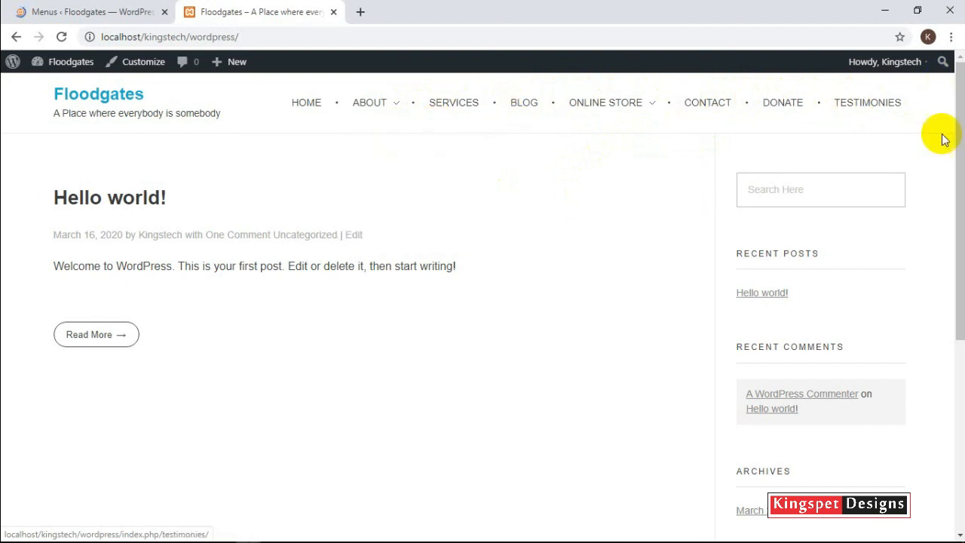
# - Return to the menu editor and move Testimonies ahead of Contact as a top-level item in Main Menu
pyautogui.click(118, 14)
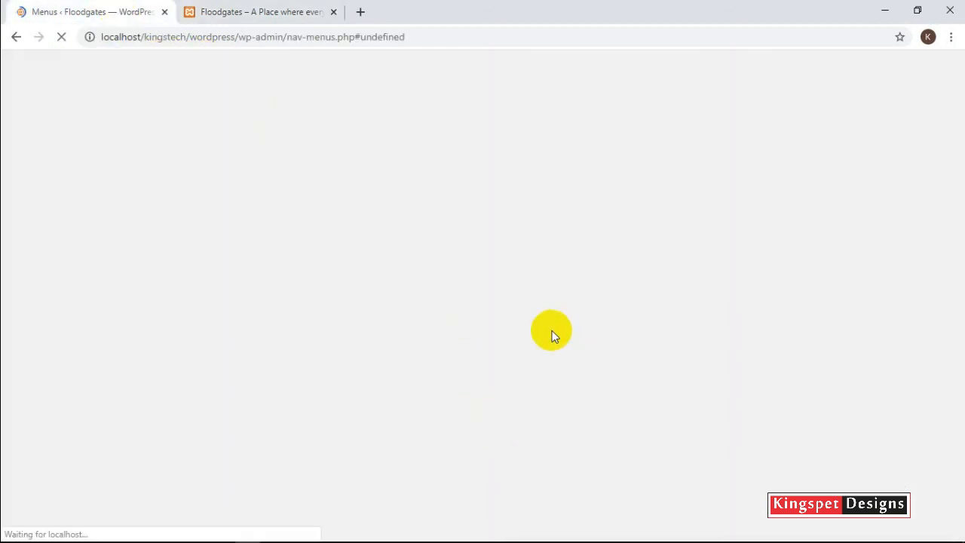
pyautogui.scroll(-2, 819, 386)
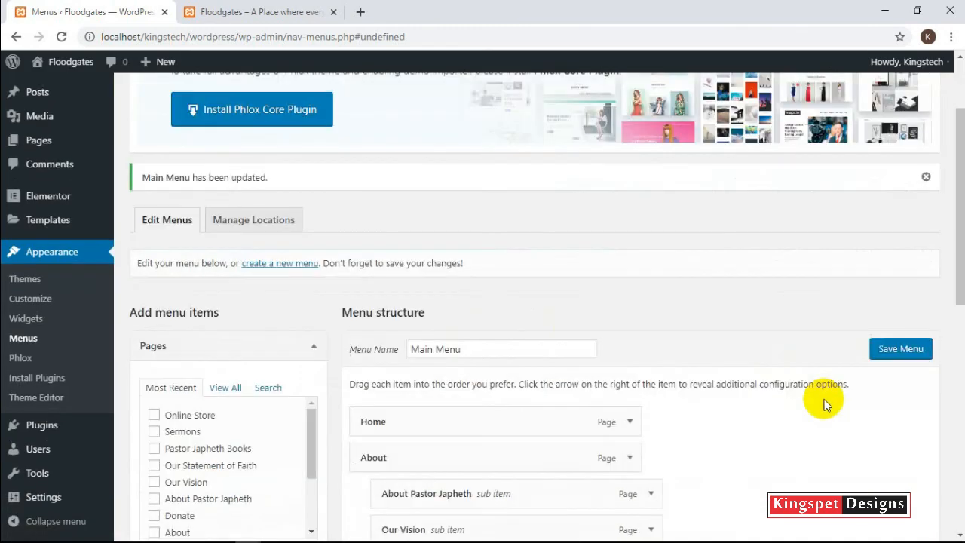
pyautogui.scroll(-5, 824, 405)
pyautogui.moveTo(403, 373); pyautogui.dragTo(399, 330)
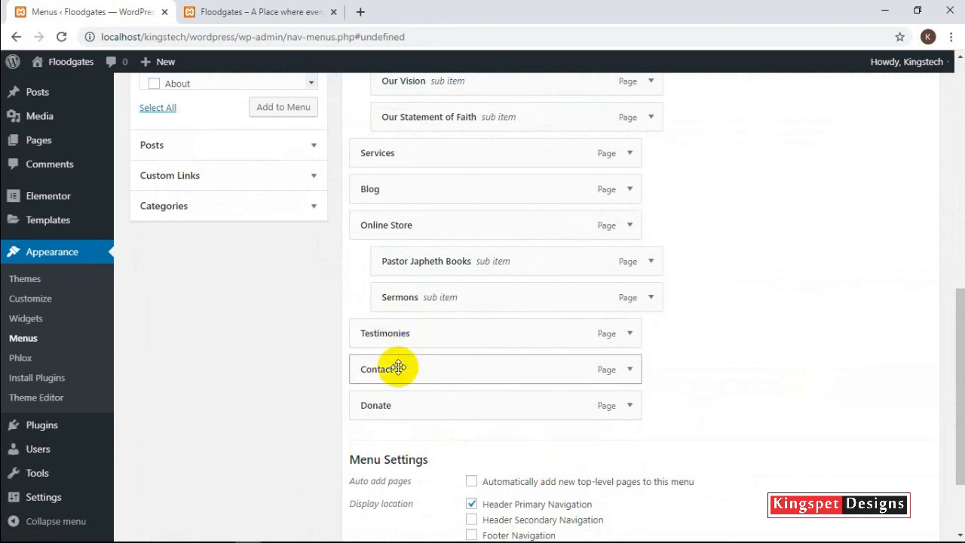
# - Save Main Menu with Testimonies in its new place and check the header menu on the reloaded front page
pyautogui.scroll(-2, 754, 422)
pyautogui.click(900, 465)
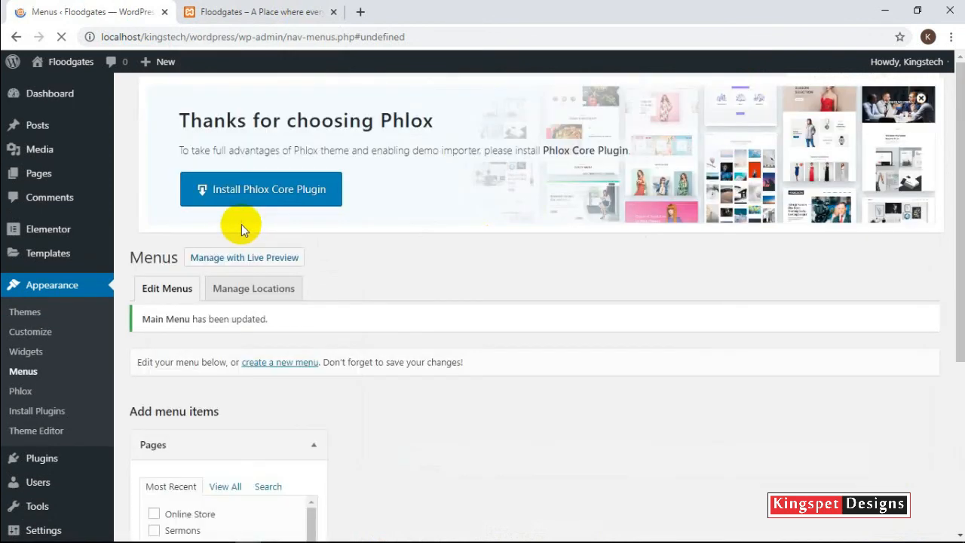
pyautogui.click(259, 10)
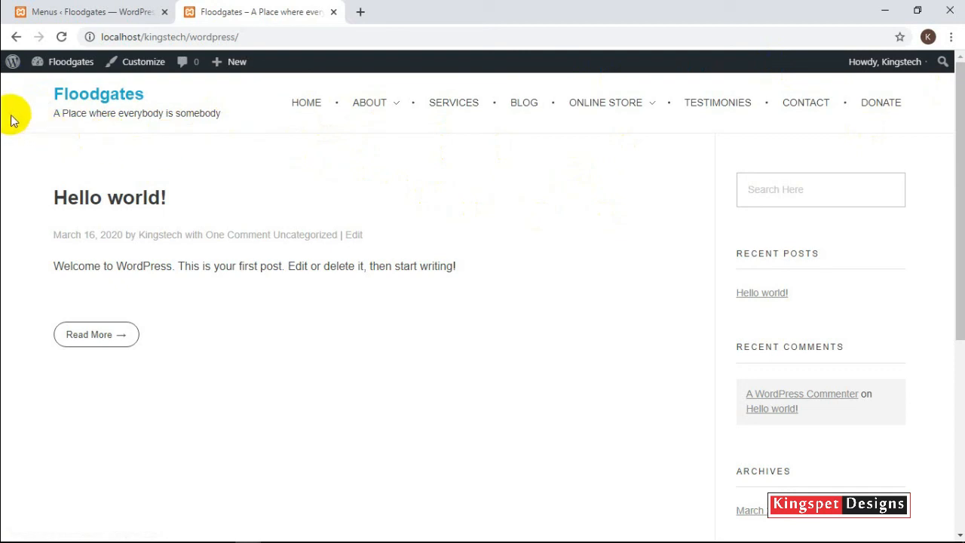
pyautogui.moveTo(345, 116)
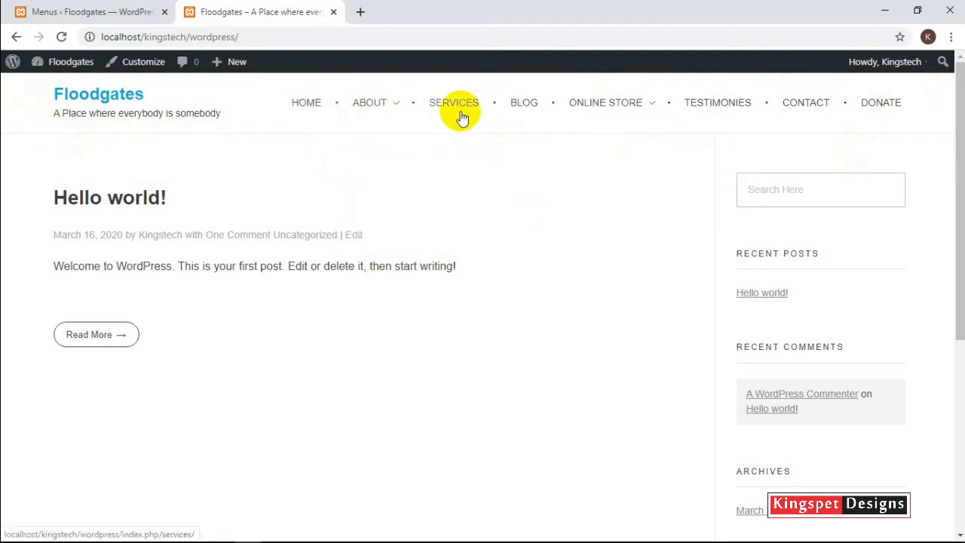